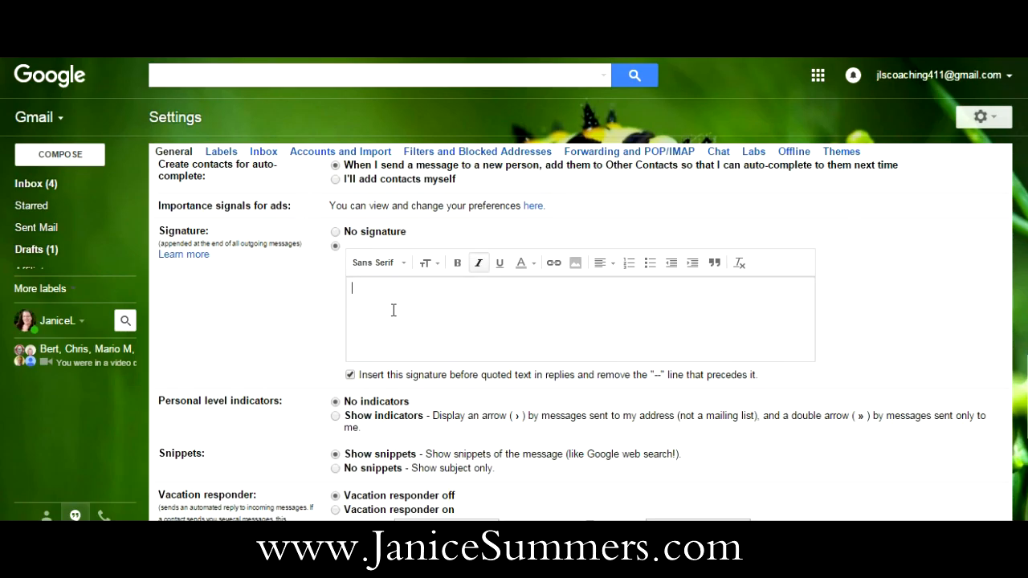
# - Turn off inserting the signature before quoted text in replies and enter the sender's full name as the signature's first line
pyautogui.click(350, 374)
pyautogui.click(359, 301)
pyautogui.write('Janice Summers')
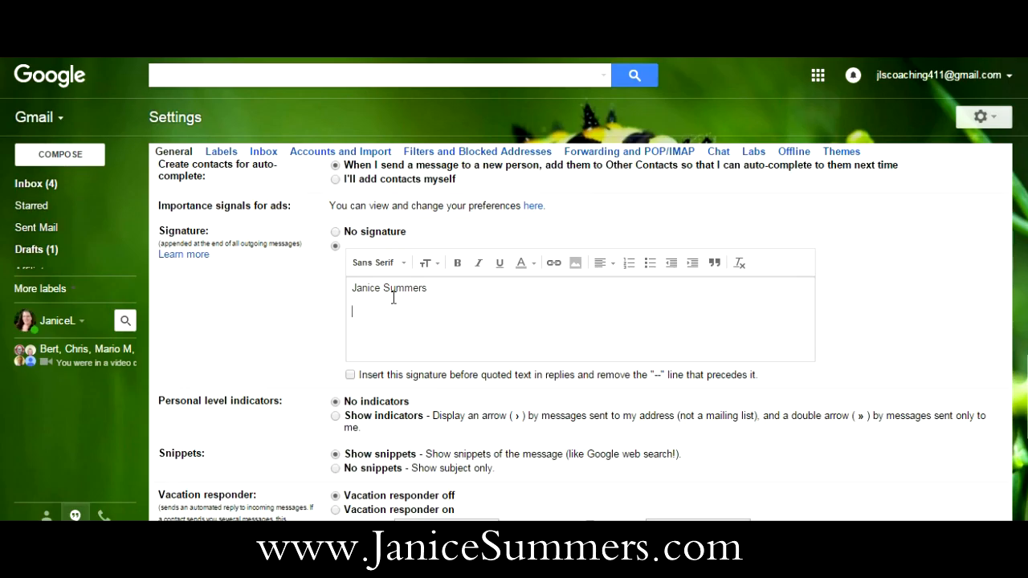
# - Below a blank line in the signature, add "JLS Coaching, transforming dreams into reality!" and the business website address on the following line
pyautogui.press('Return')
pyautogui.press('Return')
pyautogui.write('JLS Coaching, transforming')
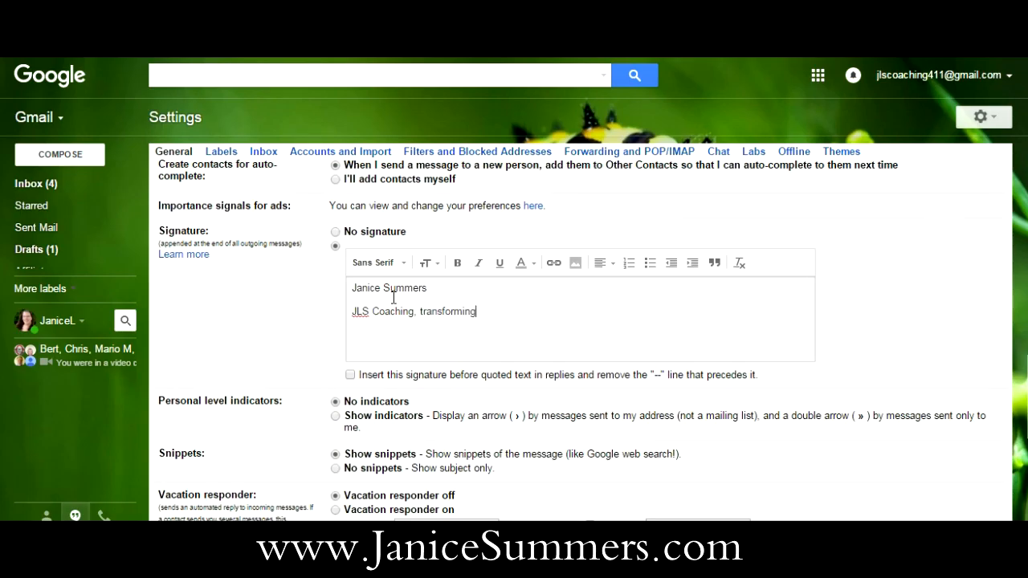
pyautogui.write(' dreams into reality! ww.')
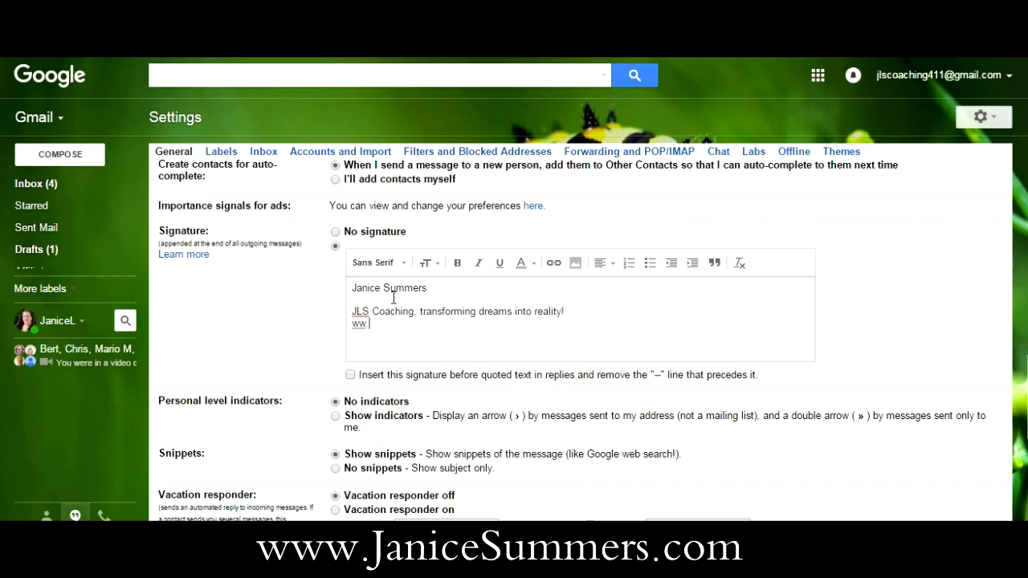
pyautogui.write('JaniceSummers.com')
pyautogui.press('Return')
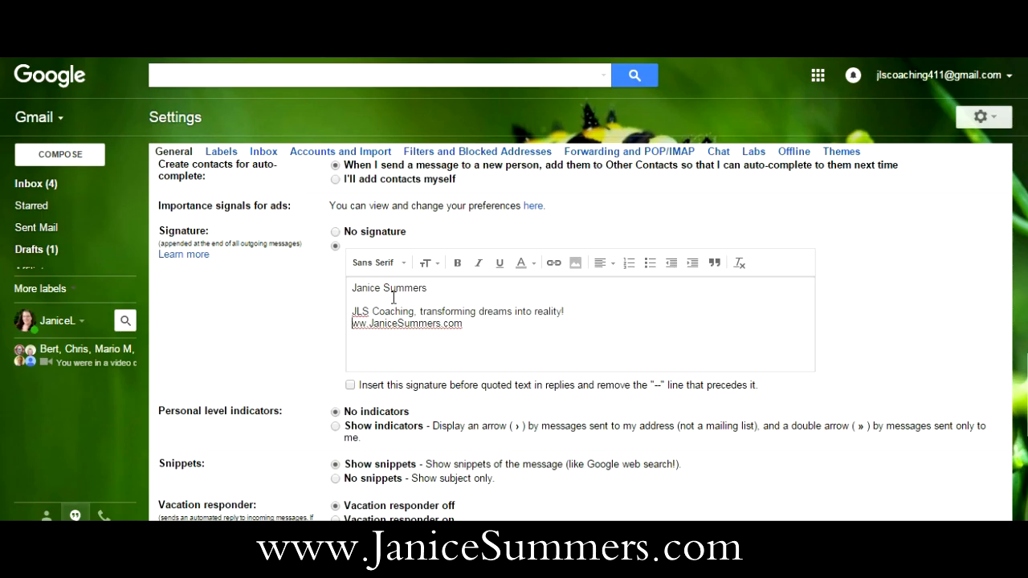
pyautogui.write('w')
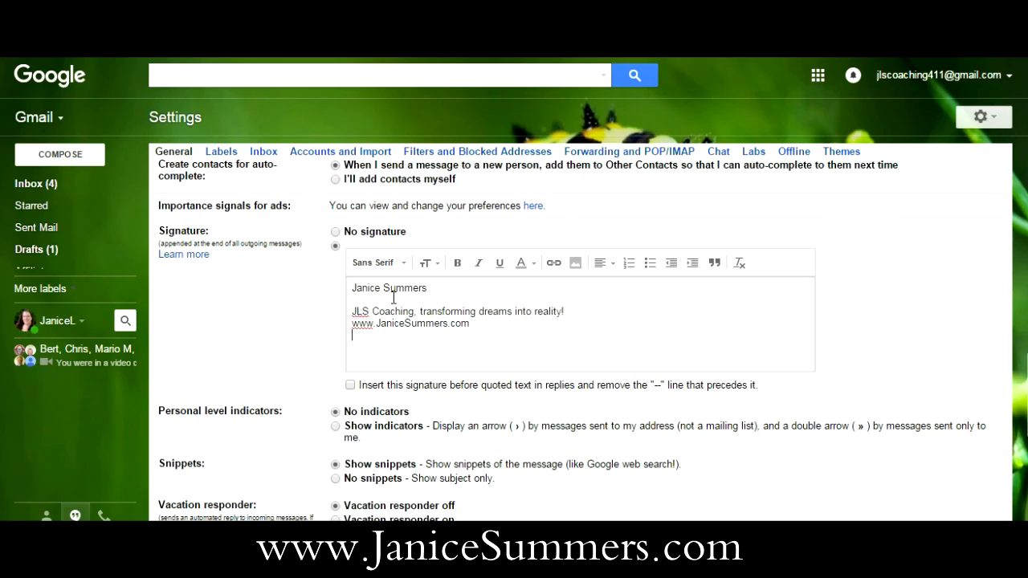
# - Add the line "Connect with me: Facebook | Instagram | Twitter | g+" under the website address in the signature
pyautogui.write('Connect with me: Facebook')
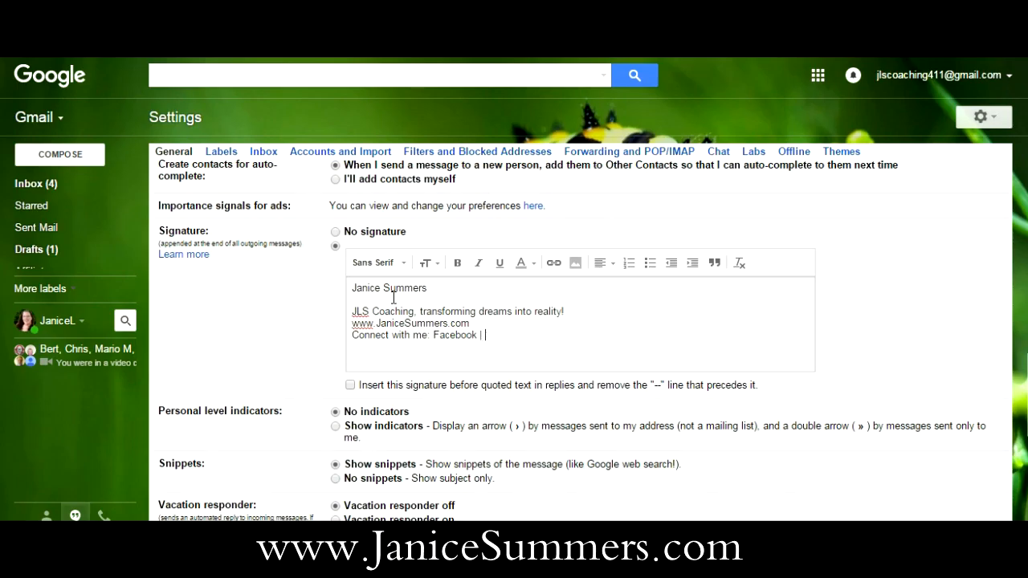
pyautogui.write('| Instagram |')
pyautogui.write('Twitter |')
pyautogui.write('g+')
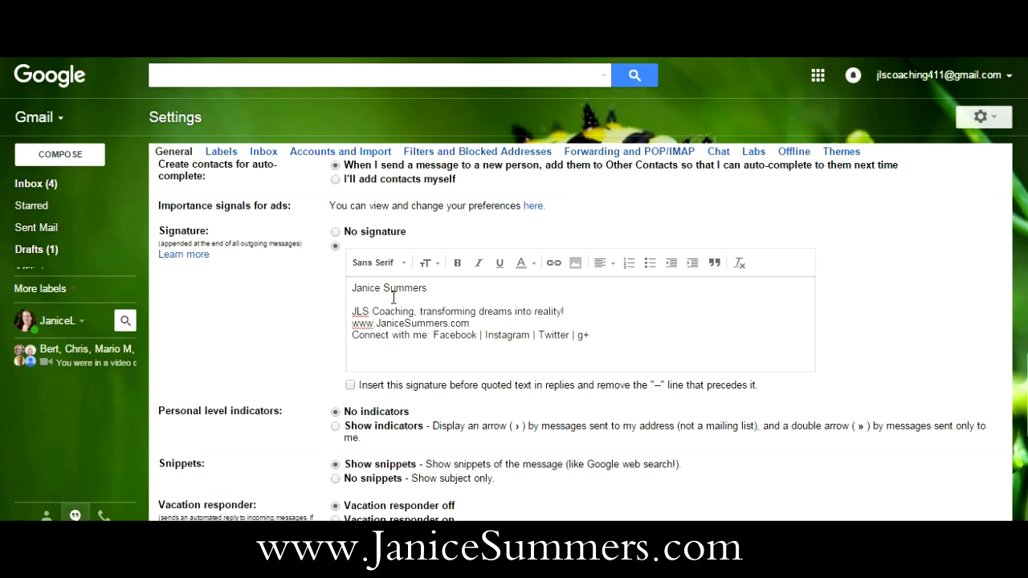
# - Switch to the Websites workbook in Excel and copy the Facebook Fanpage URL from cell D21
pyautogui.moveTo(434, 335); pyautogui.dragTo(478, 333)
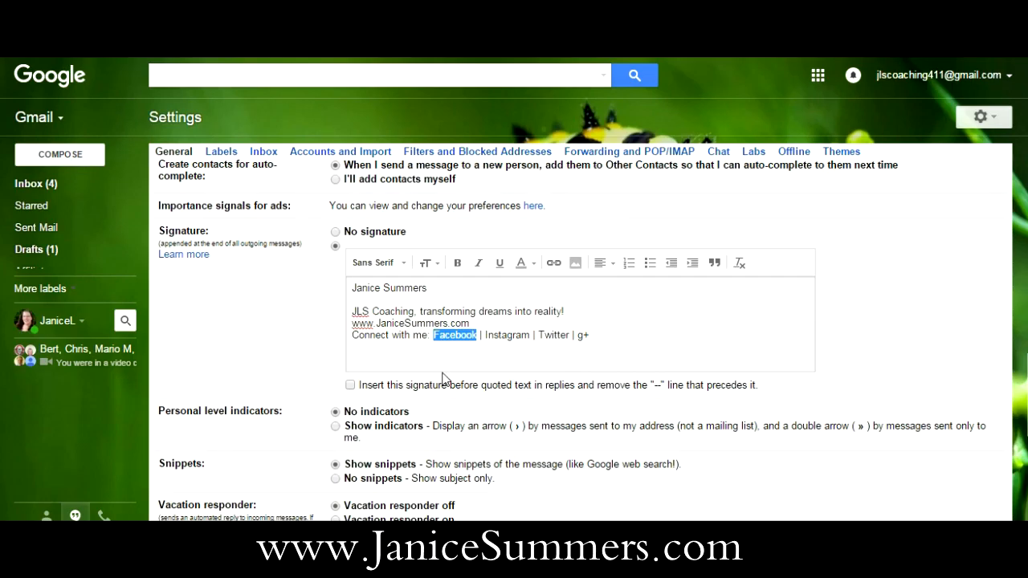
pyautogui.moveTo(442, 562)
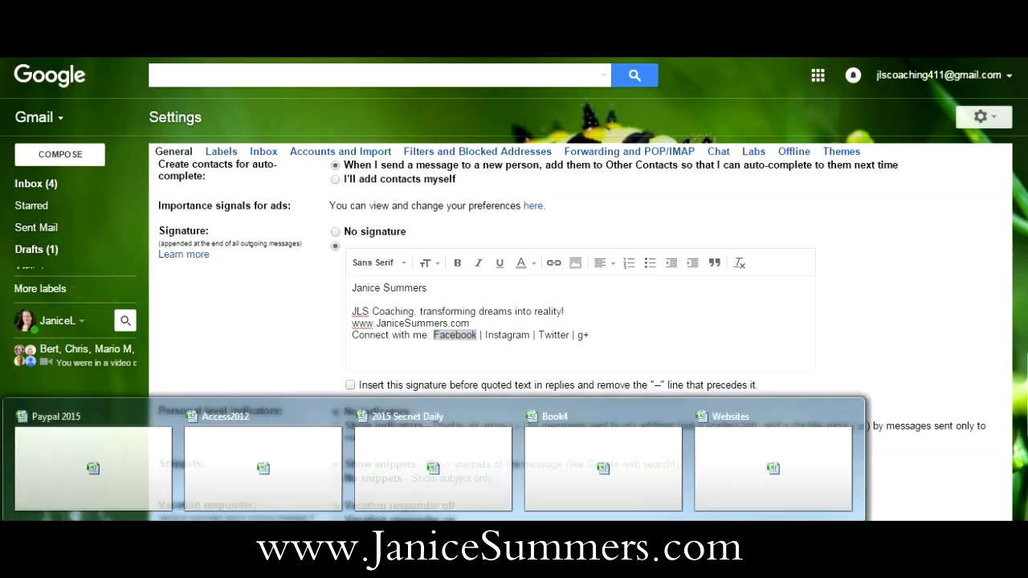
pyautogui.click(718, 472)
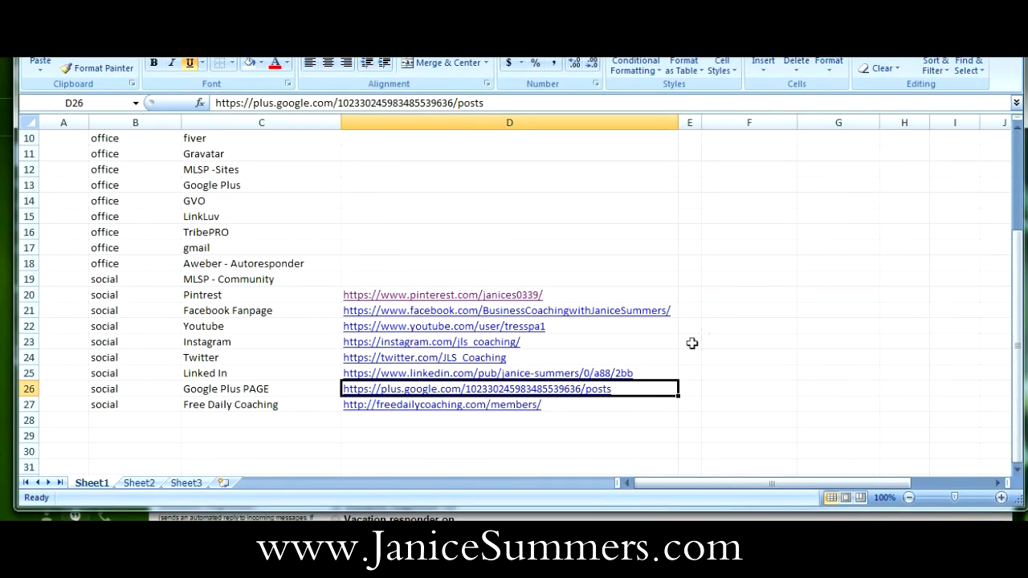
pyautogui.scroll(3, 419, 252)
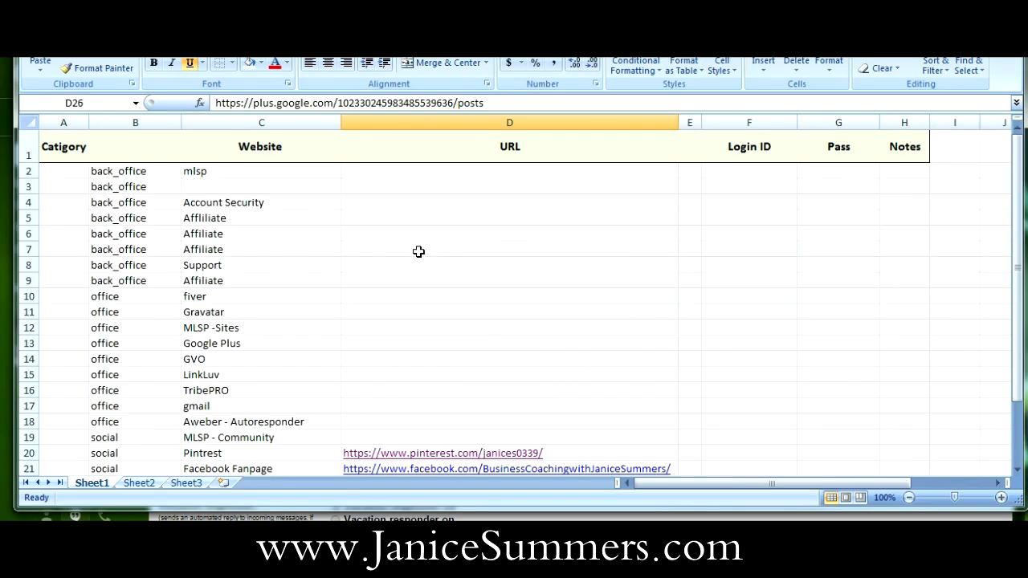
pyautogui.scroll(-1, 418, 251)
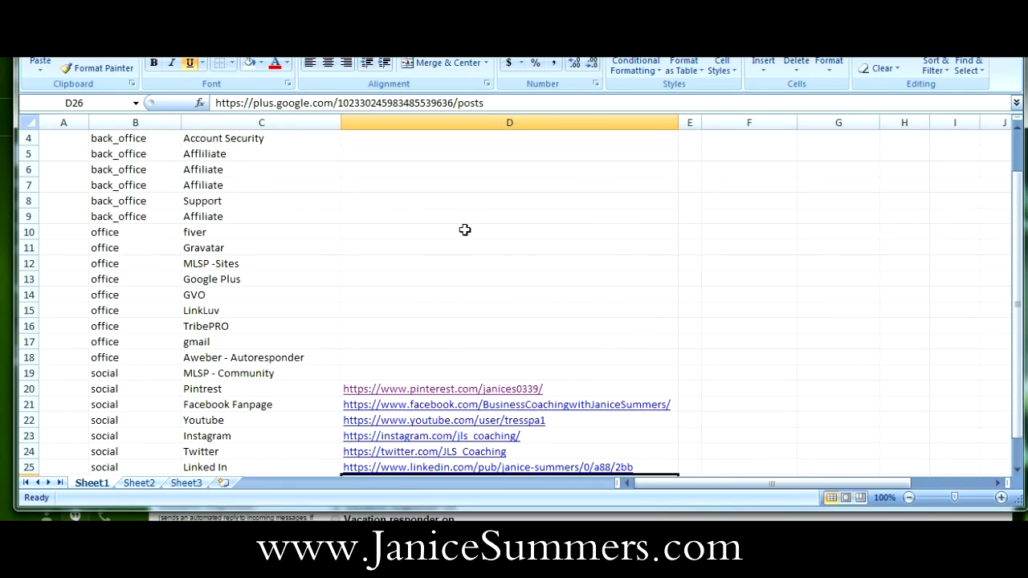
pyautogui.scroll(-2, 464, 230)
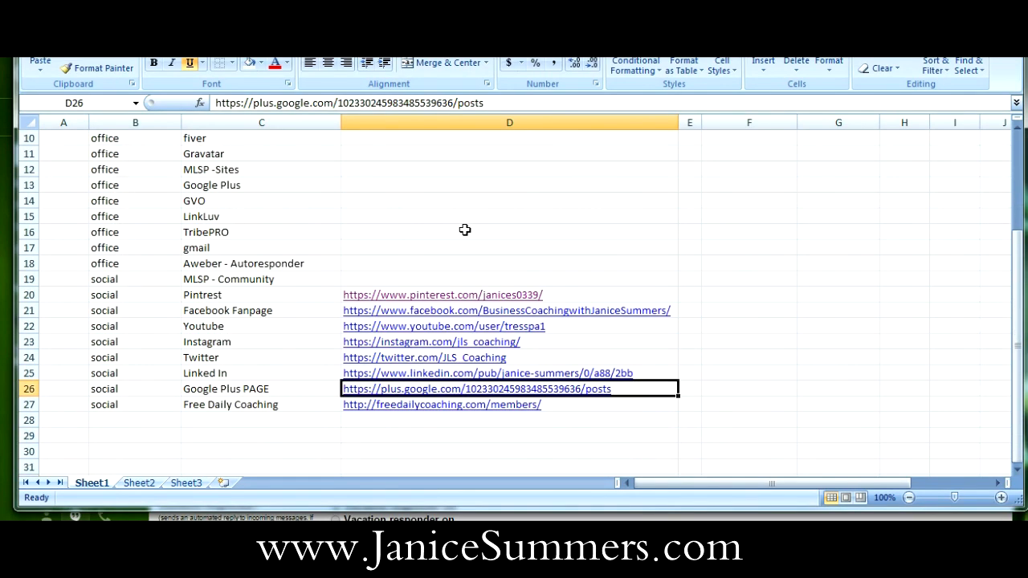
pyautogui.scroll(2, 464, 230)
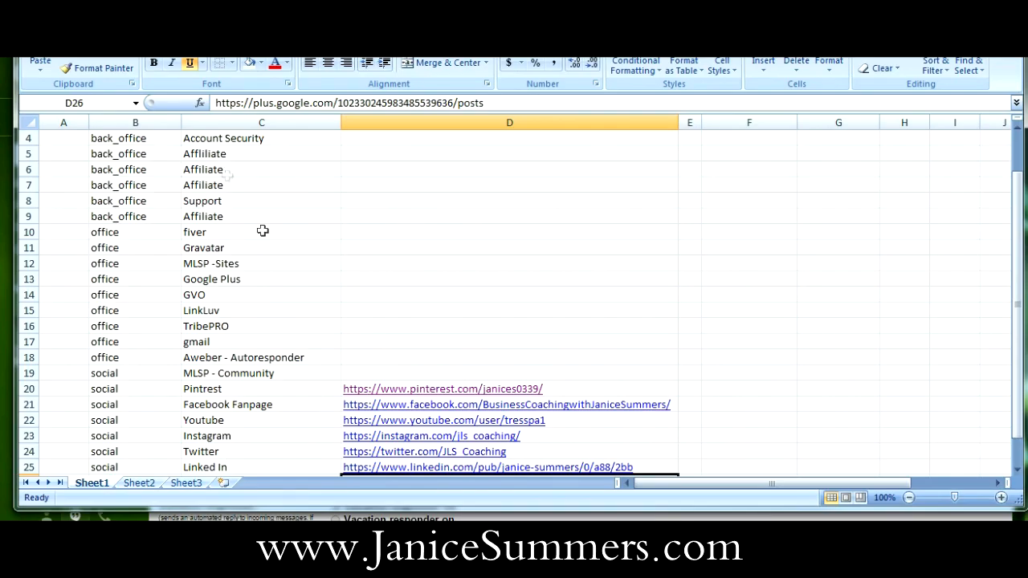
pyautogui.scroll(-1, 464, 236)
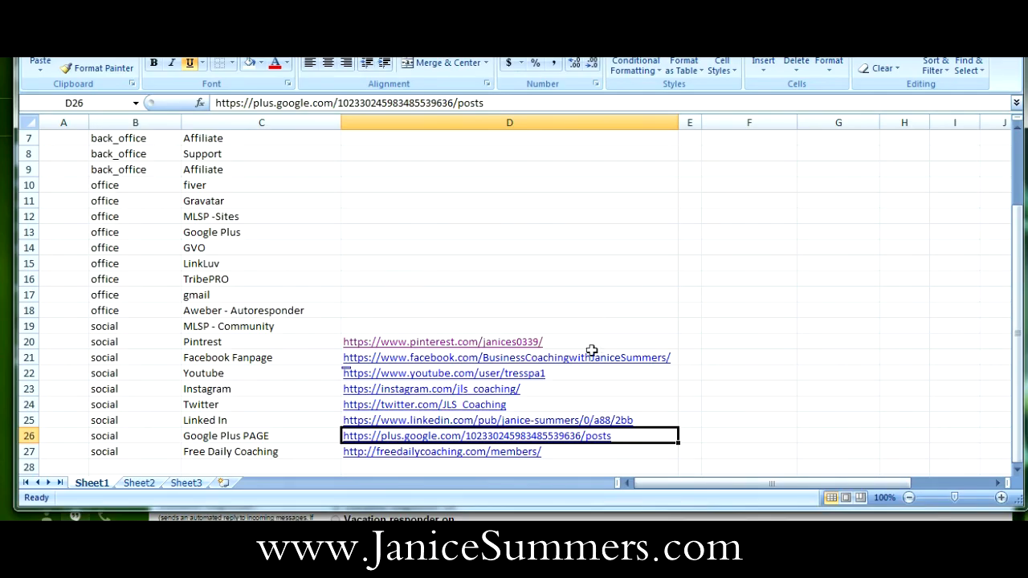
pyautogui.click(684, 356)
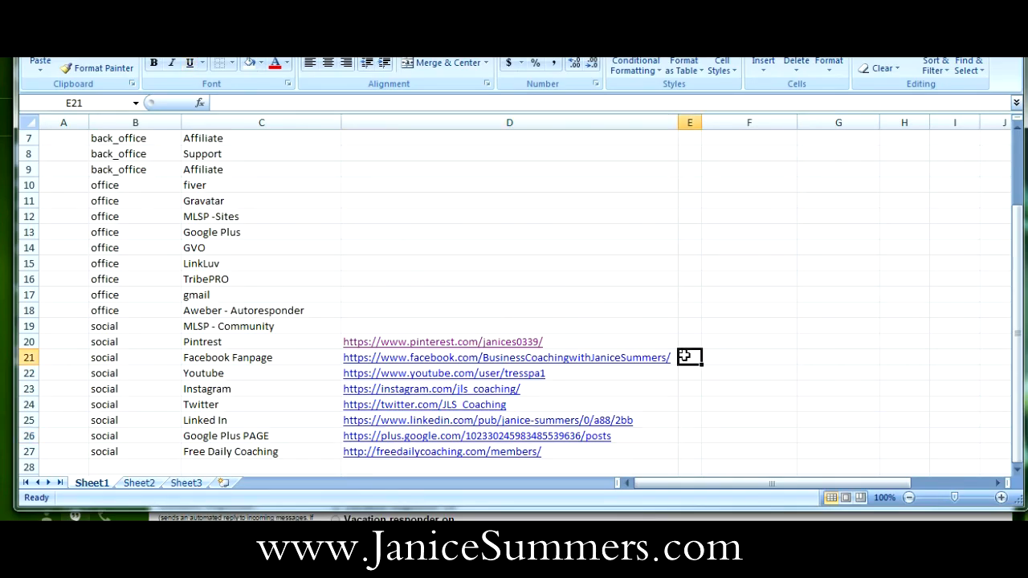
pyautogui.press('Left')
pyautogui.click(543, 103)
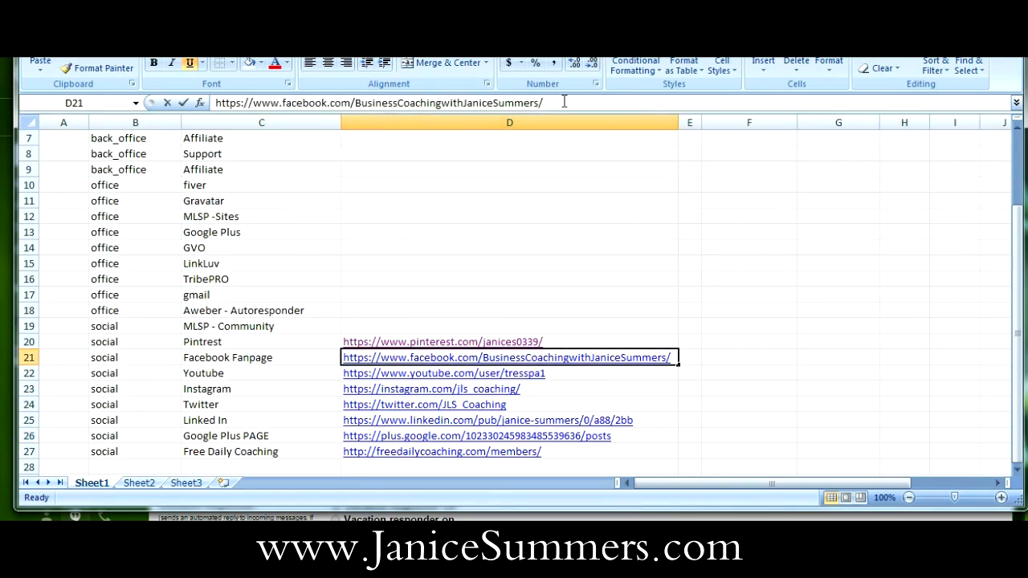
pyautogui.moveTo(569, 103)
pyautogui.mouseDown()
pyautogui.moveTo(243, 114)
pyautogui.moveTo(577, 97)
pyautogui.mouseUp()
pyautogui.hotkey('ctrl', 'c')
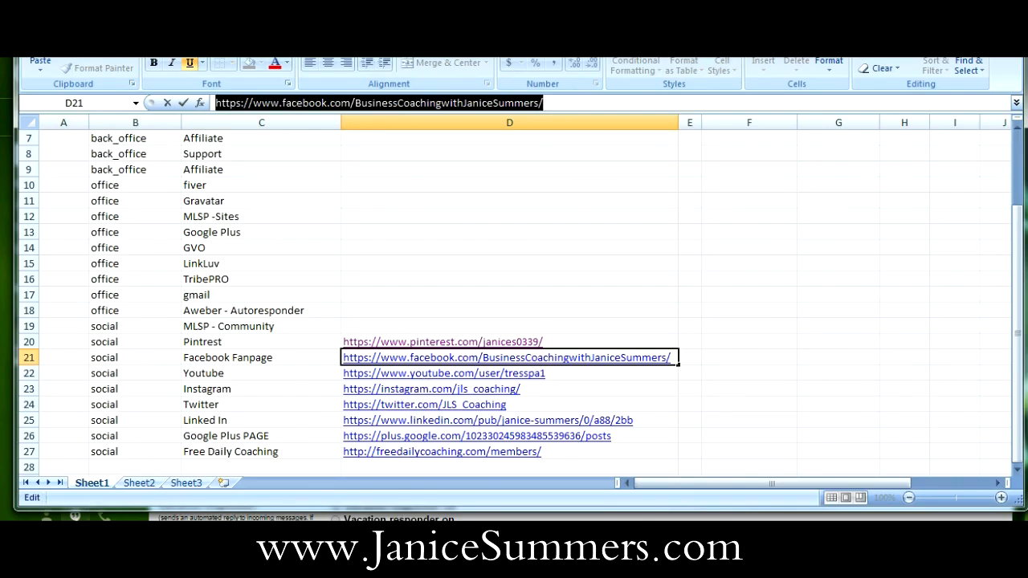
# - Return to the Gmail signature and link the word "Facebook" to the copied fan page URL
pyautogui.click(6, 372)
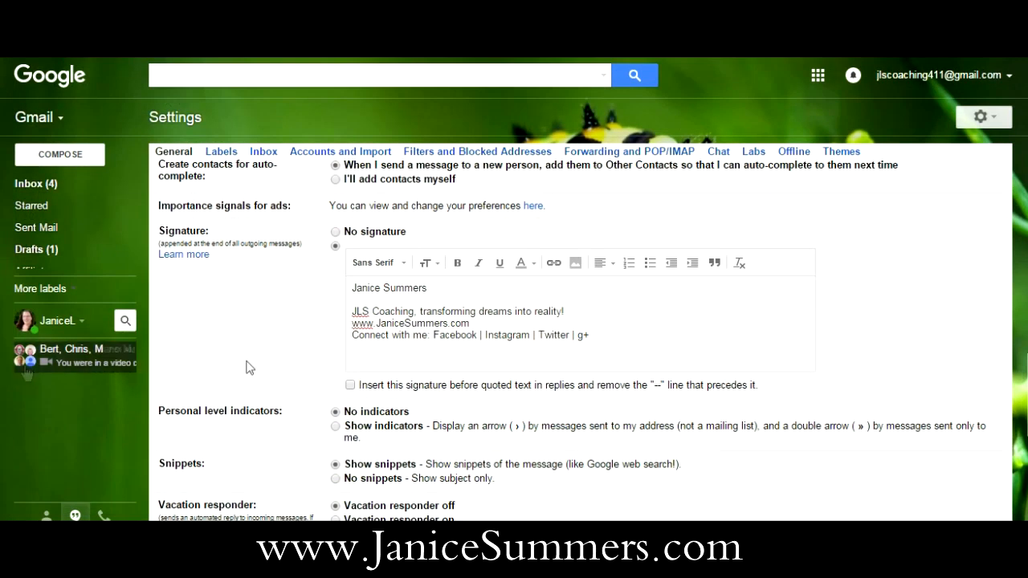
pyautogui.click(433, 335)
pyautogui.moveTo(432, 335); pyautogui.dragTo(476, 335)
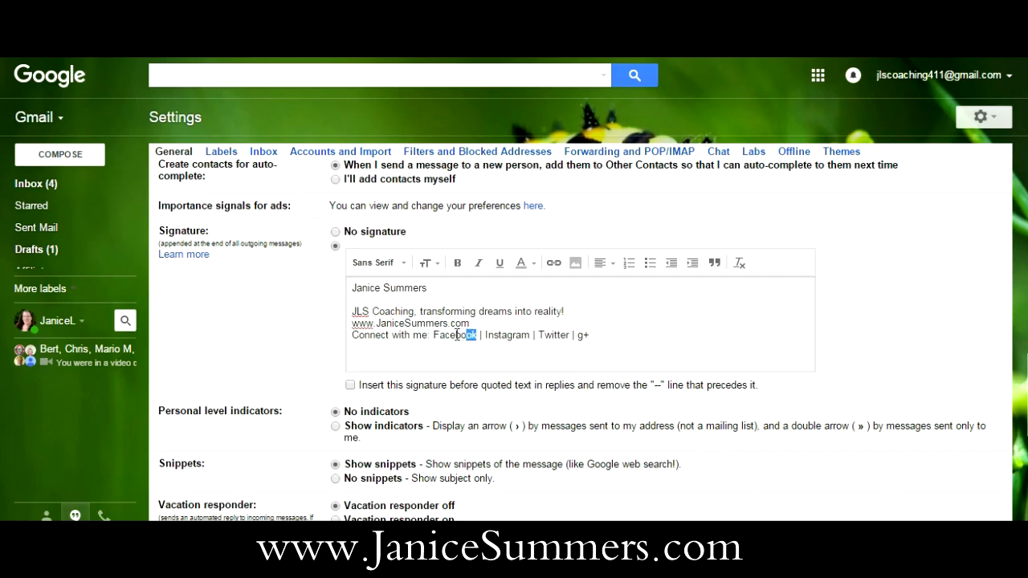
pyautogui.doubleClick(454, 335)
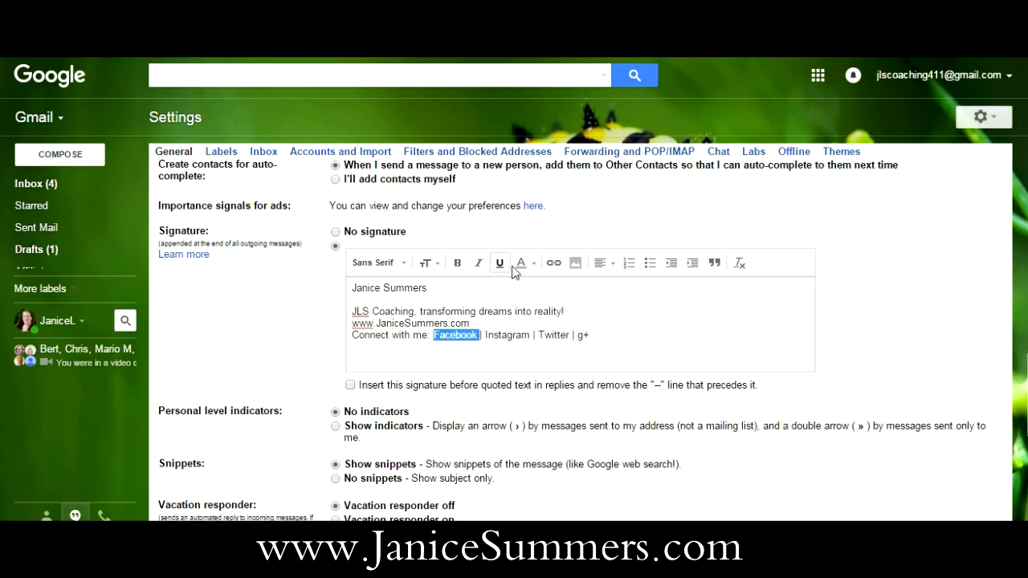
pyautogui.click(554, 263)
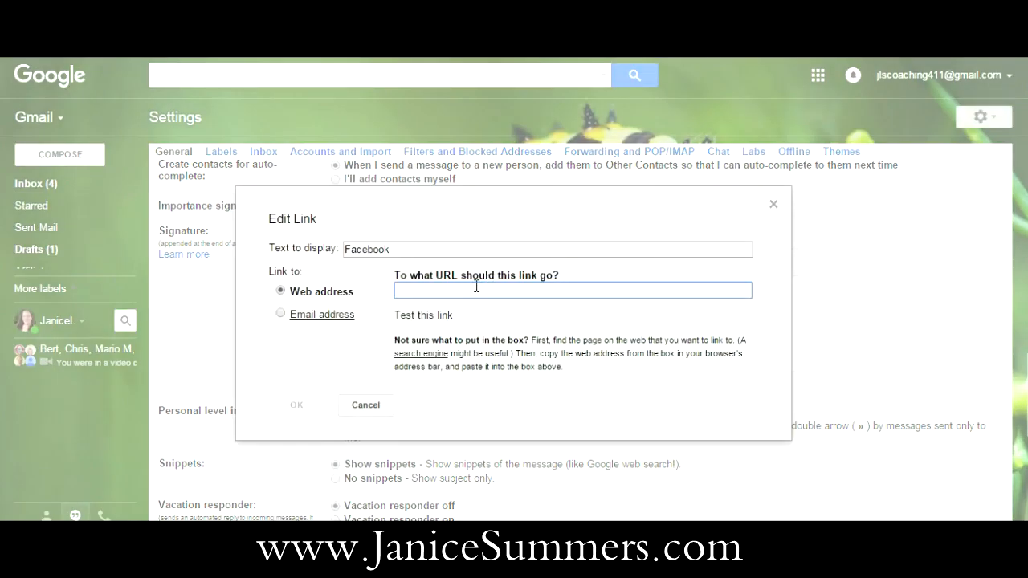
pyautogui.hotkey('ctrl', 'v')
pyautogui.click(296, 406)
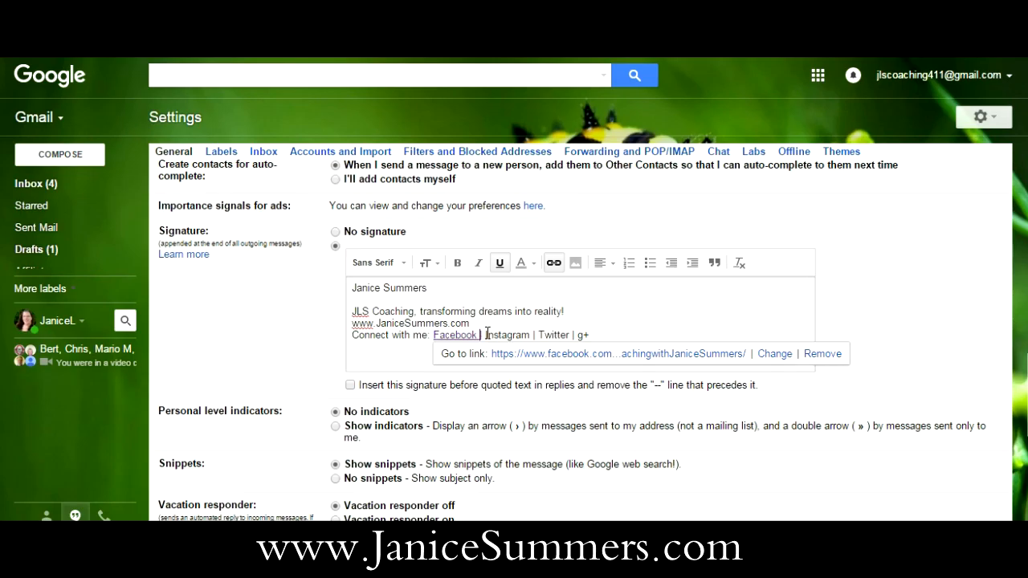
# - Switch to the Websites workbook in Excel and copy the Instagram URL from cell D23
pyautogui.moveTo(486, 334); pyautogui.dragTo(531, 335)
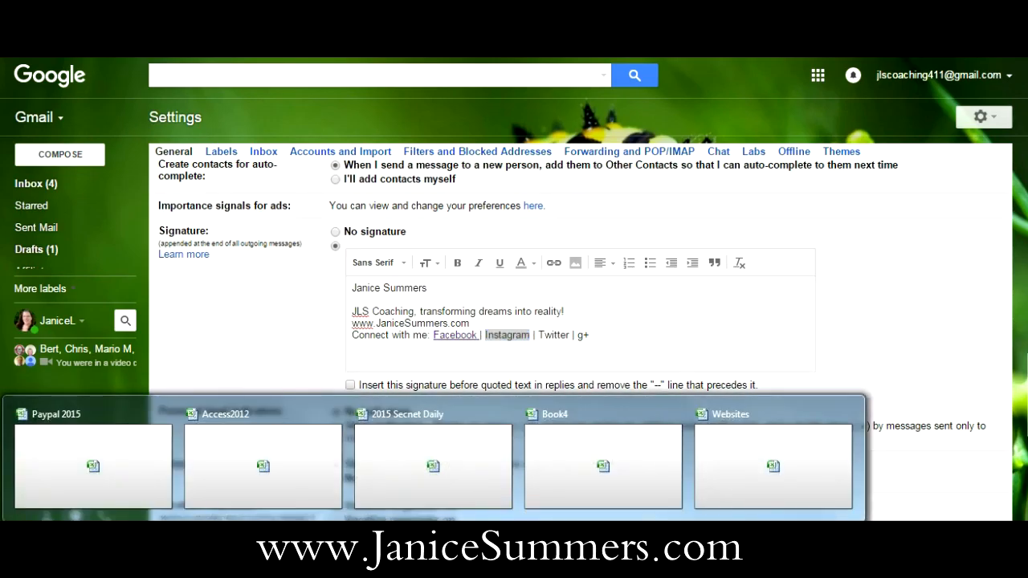
pyautogui.click(764, 453)
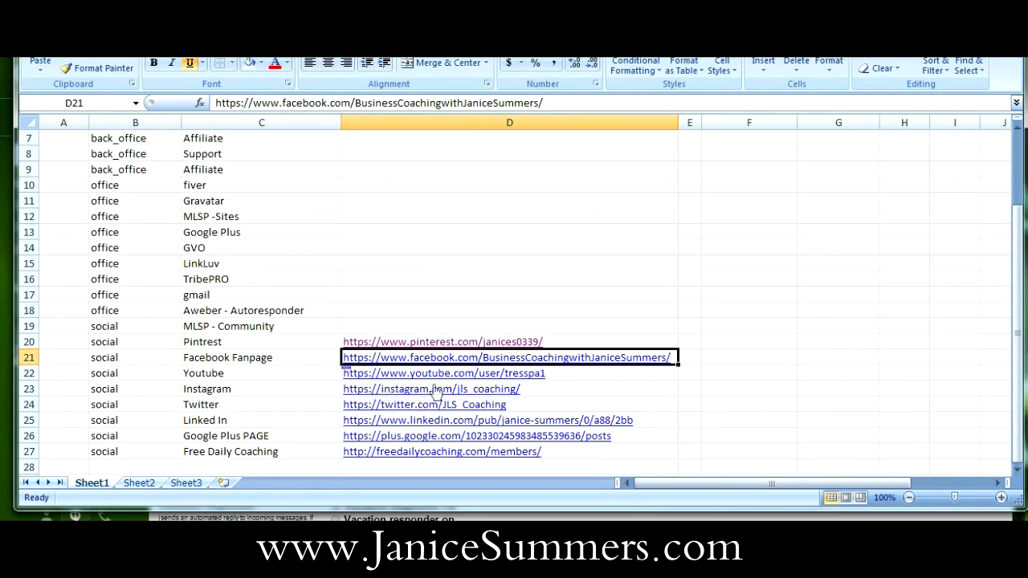
pyautogui.click(537, 388)
pyautogui.moveTo(405, 98); pyautogui.dragTo(211, 108)
pyautogui.hotkey('ctrl', 'c')
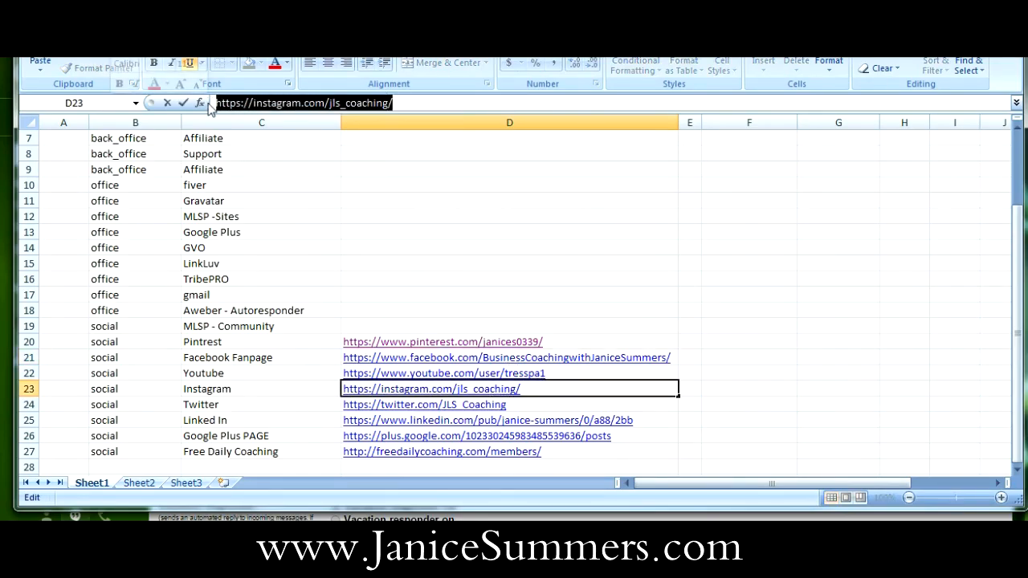
pyautogui.click(4, 265)
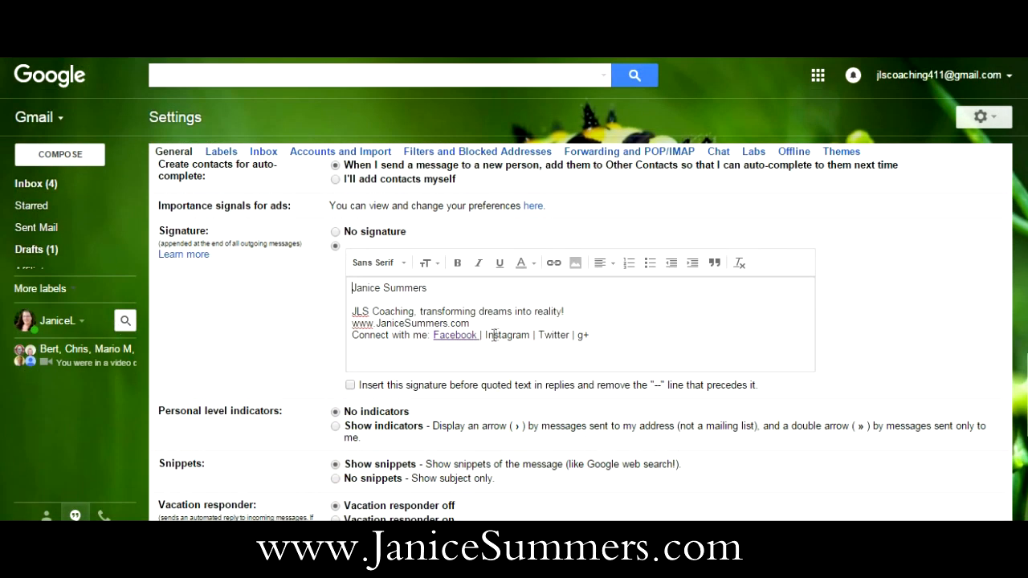
pyautogui.moveTo(486, 334)
pyautogui.mouseDown()
pyautogui.moveTo(518, 335)
pyautogui.moveTo(353, 323)
pyautogui.moveTo(530, 338)
pyautogui.mouseUp()
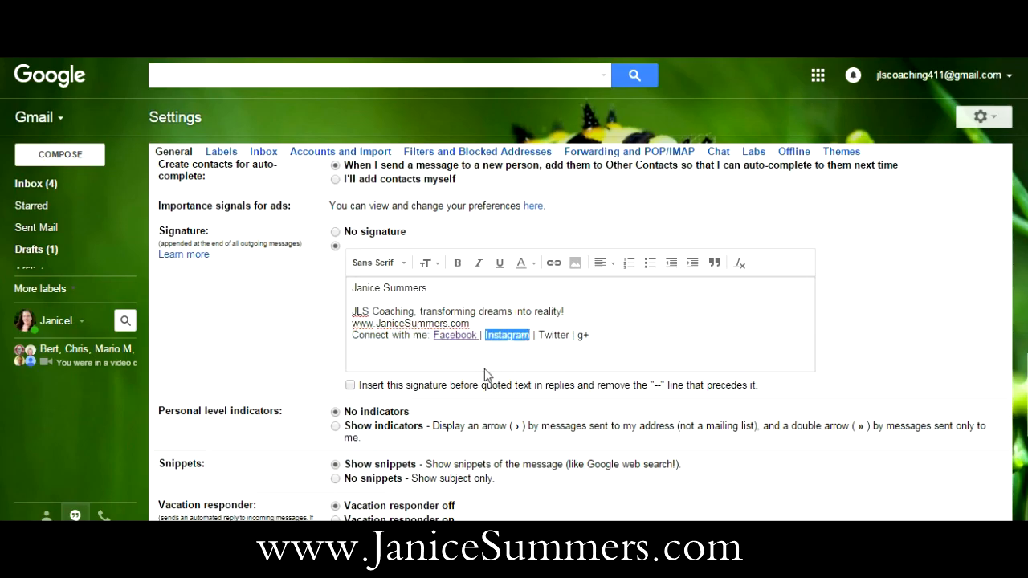
pyautogui.click(554, 265)
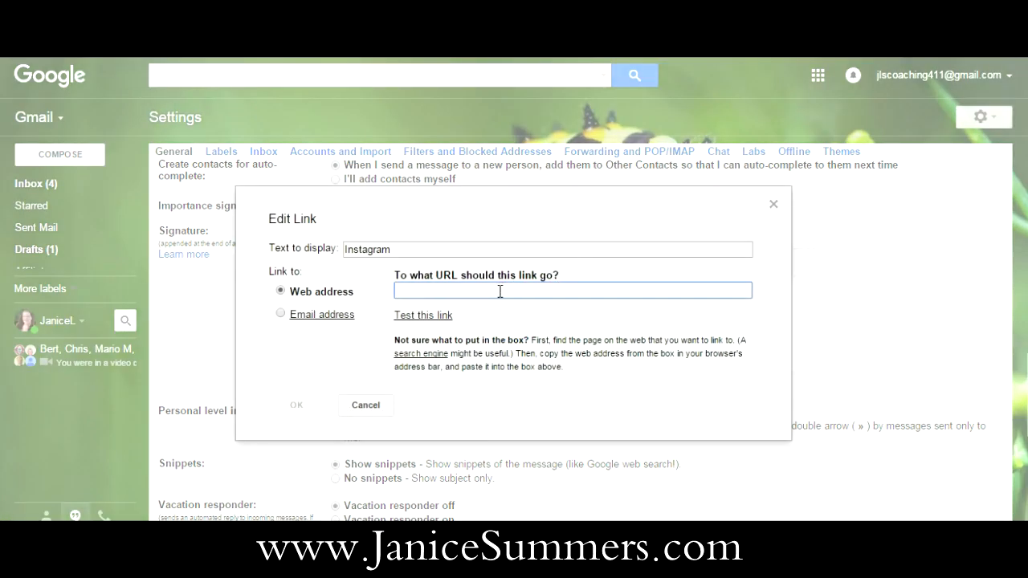
pyautogui.hotkey('ctrl', 'v')
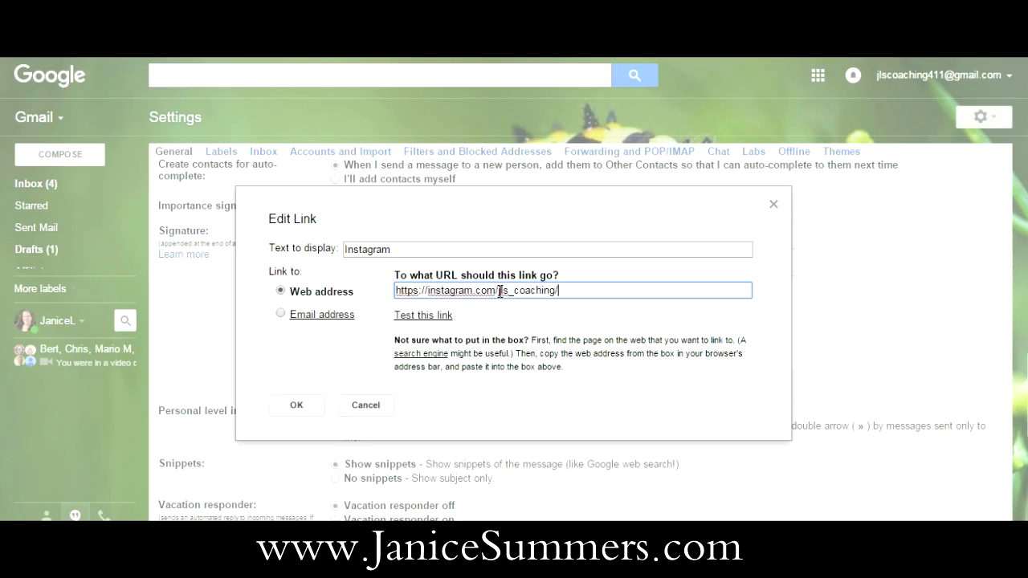
pyautogui.click(297, 405)
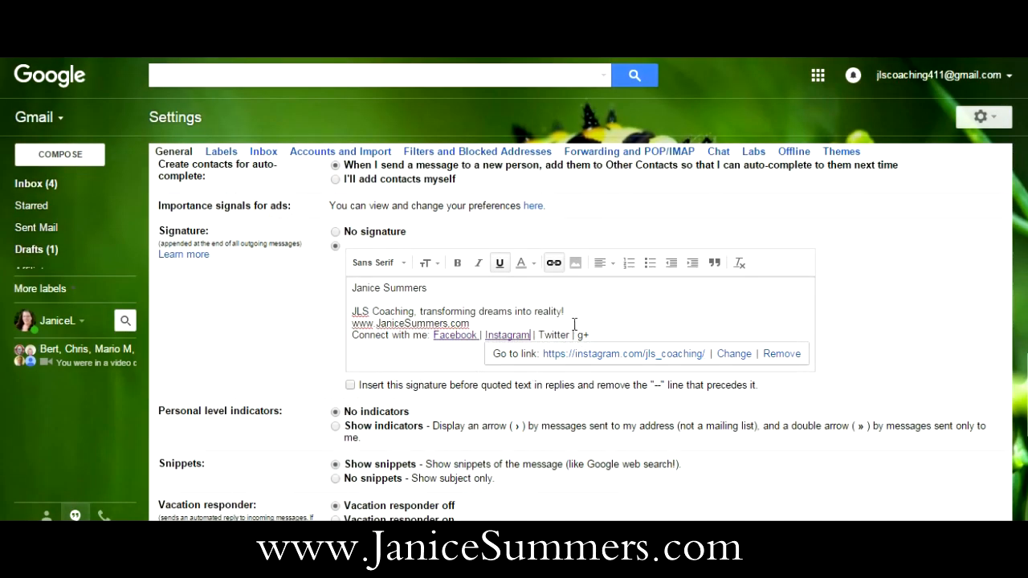
# - Switch to the Websites workbook in Excel and copy the Twitter URL from cell D24
pyautogui.click(539, 335)
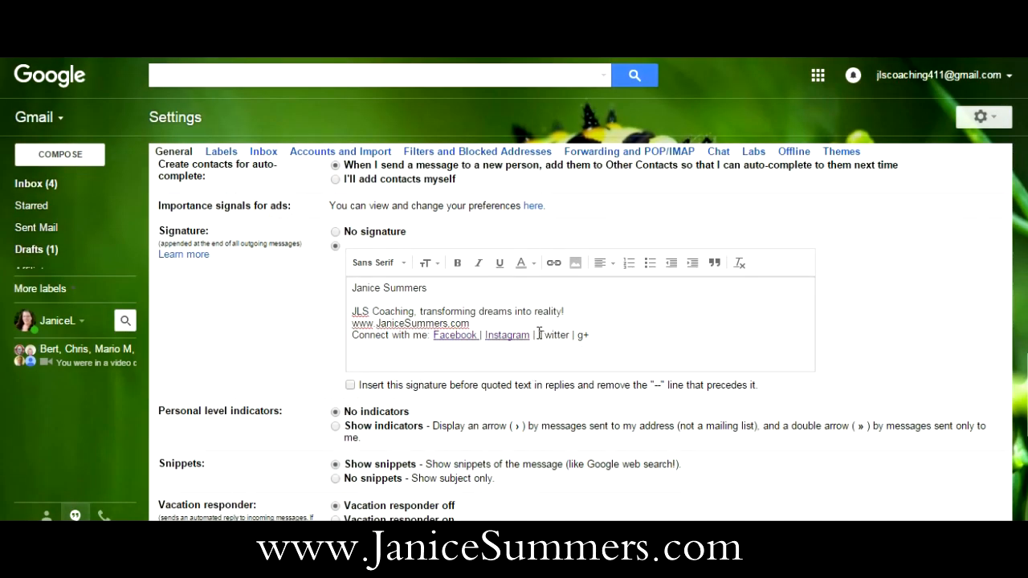
pyautogui.click(401, 535)
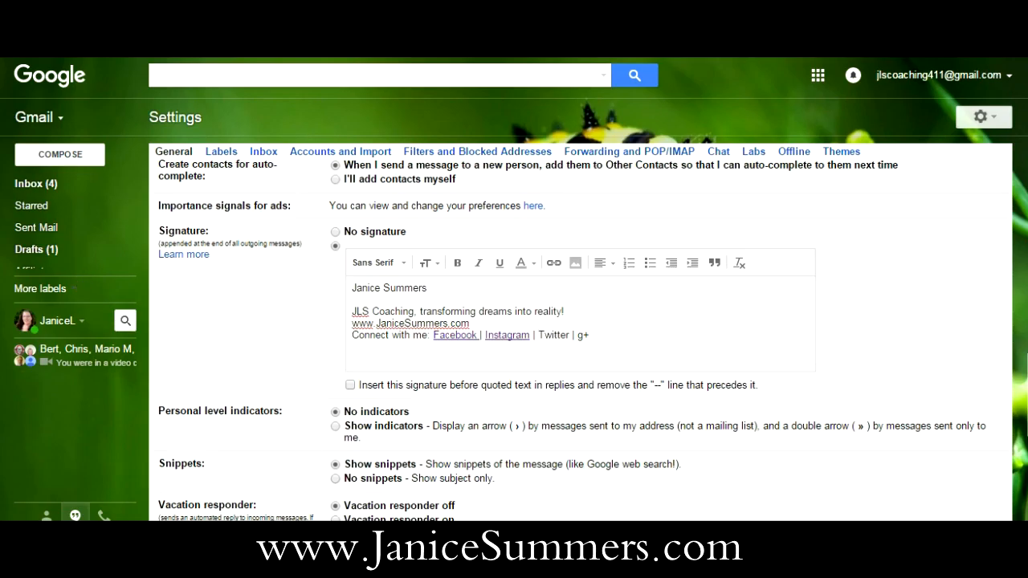
pyautogui.click(741, 466)
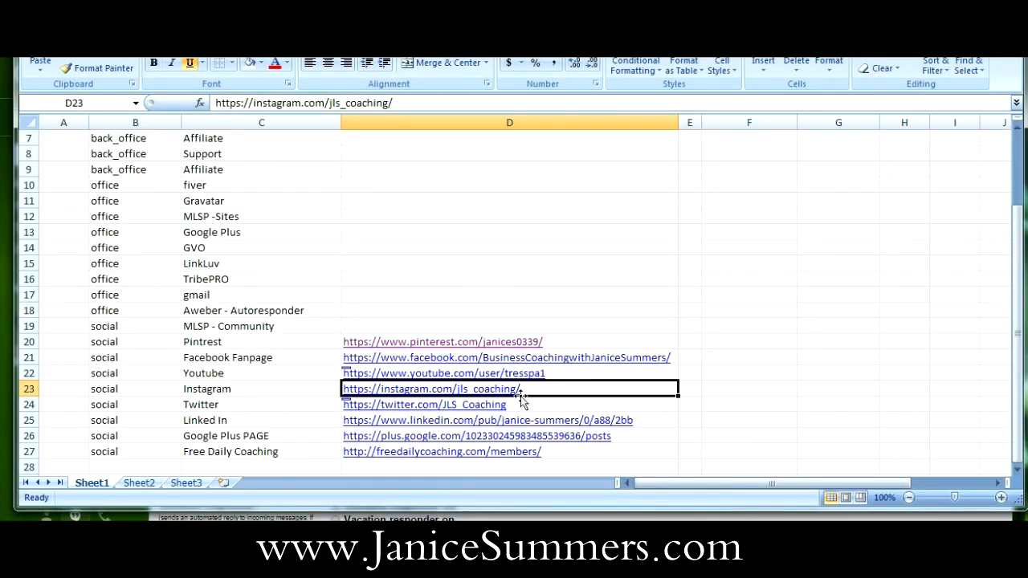
pyautogui.click(515, 407)
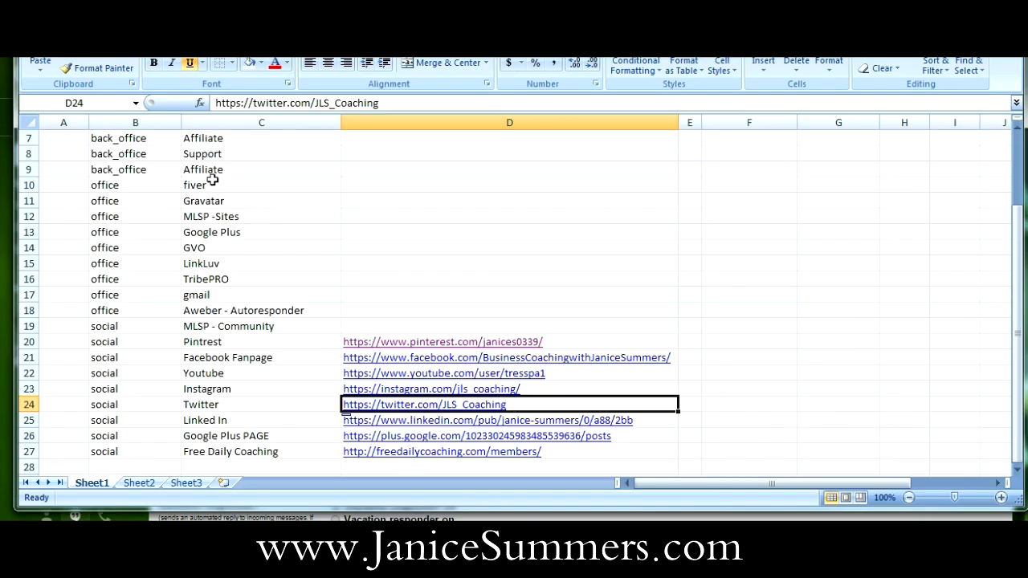
pyautogui.moveTo(353, 103); pyautogui.dragTo(397, 102)
pyautogui.hotkey('ctrl', 'c')
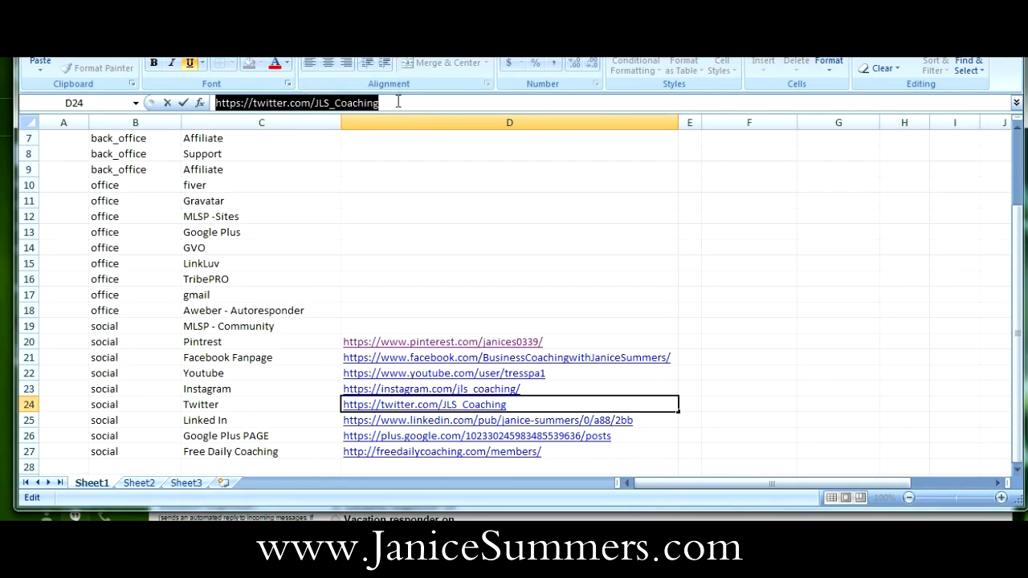
pyautogui.click(6, 286)
pyautogui.moveTo(542, 334); pyautogui.dragTo(568, 334)
pyautogui.click(552, 335)
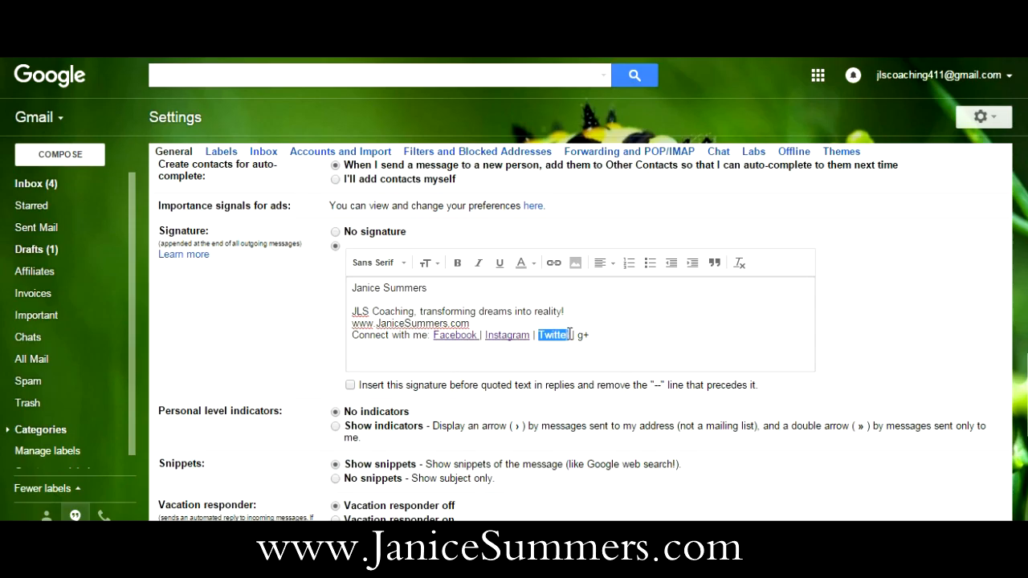
pyautogui.click(553, 262)
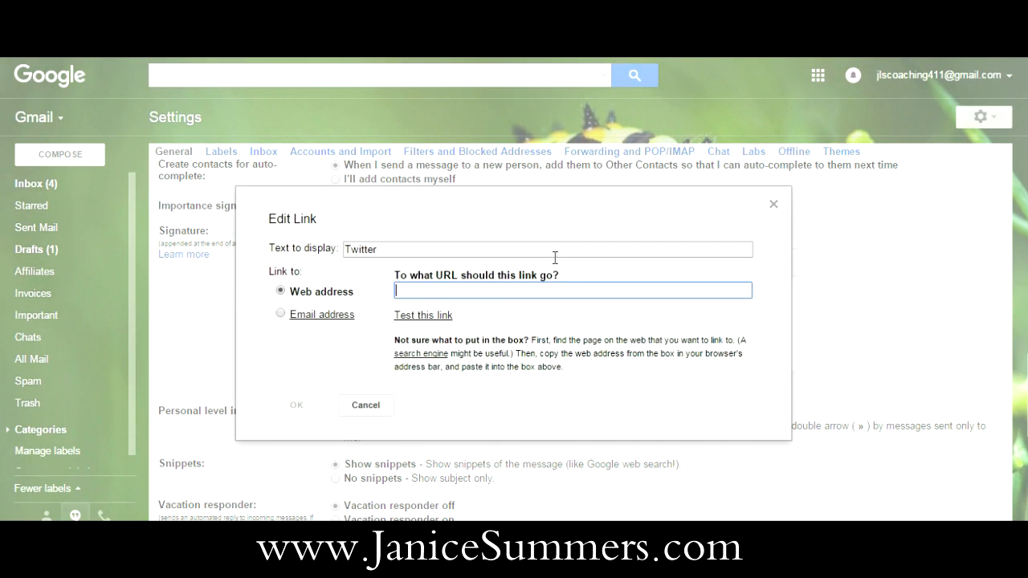
pyautogui.hotkey('ctrl', 'v')
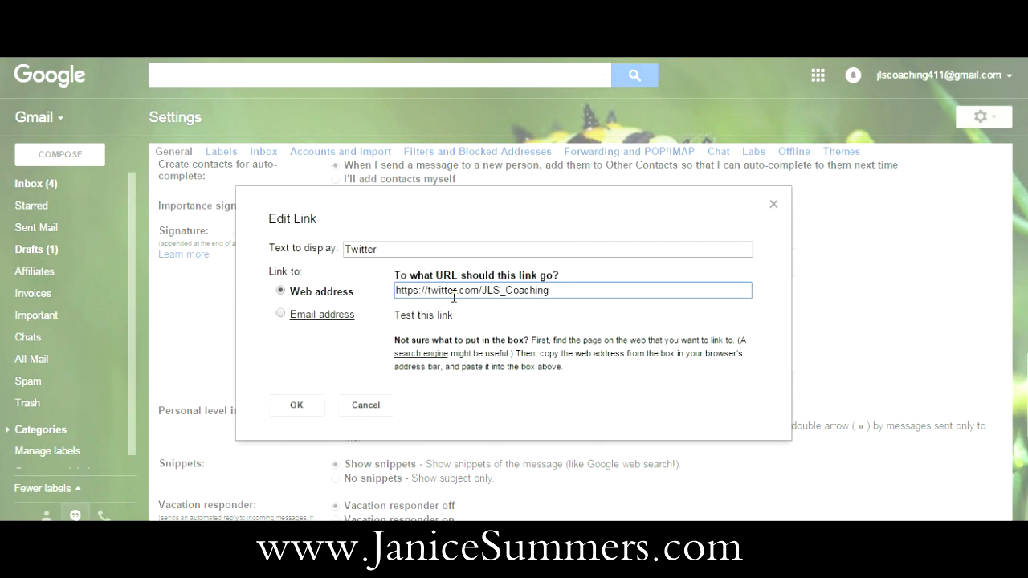
pyautogui.click(297, 405)
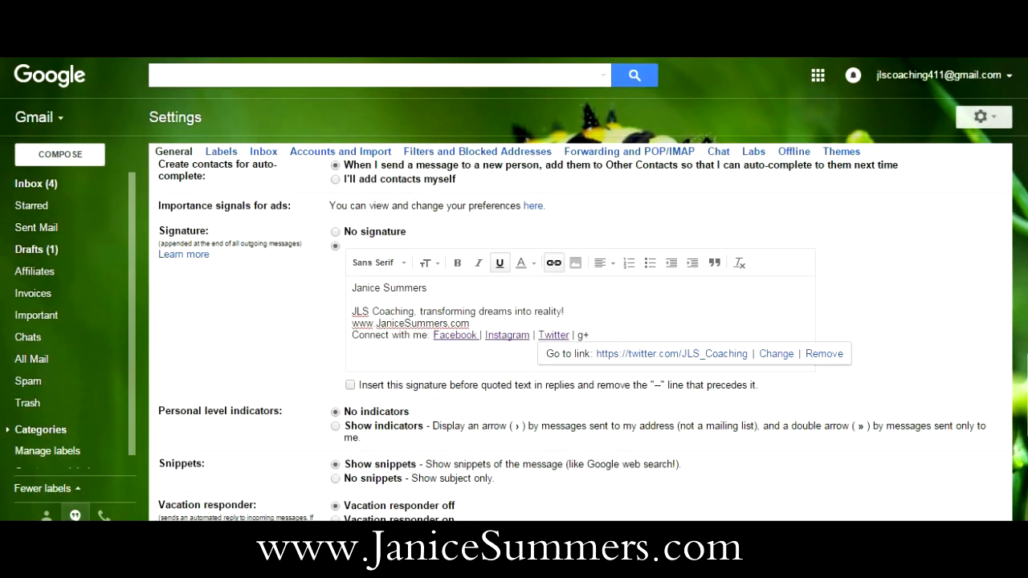
# - Switch to the Websites workbook in Excel and copy the Google Plus PAGE URL from cell D26
pyautogui.click(700, 455)
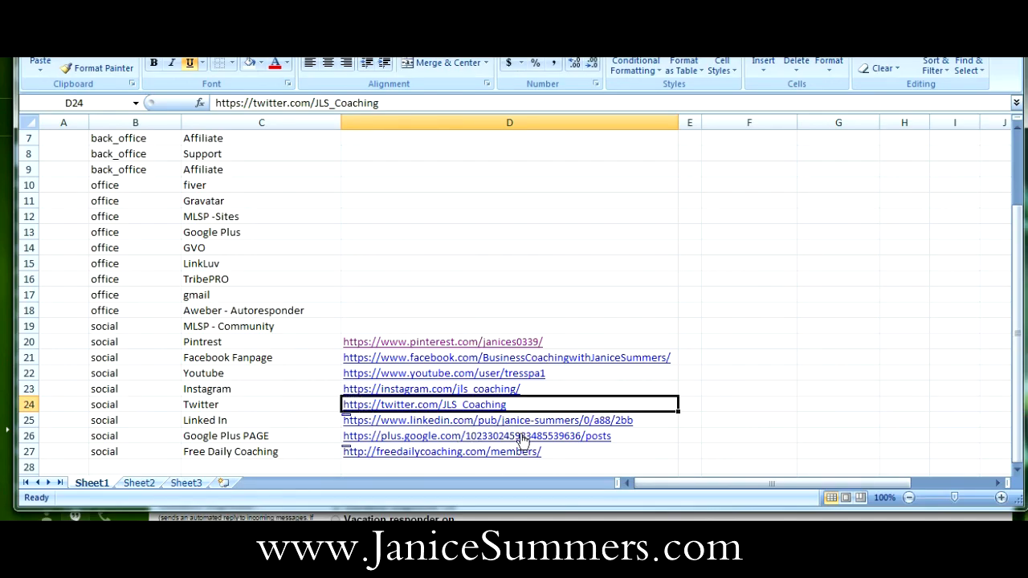
pyautogui.click(638, 434)
pyautogui.click(474, 102)
pyautogui.moveTo(333, 103); pyautogui.dragTo(277, 103)
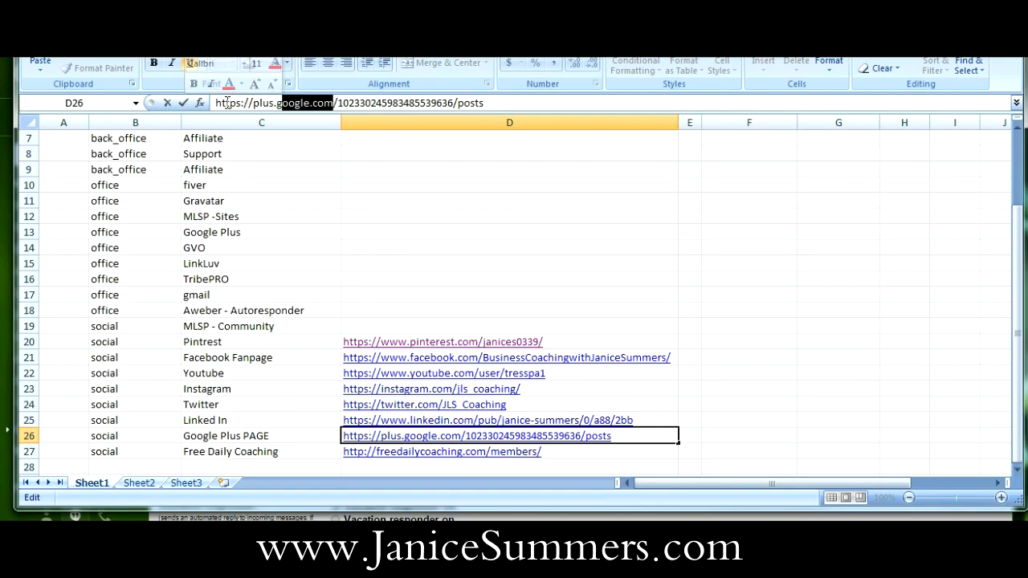
pyautogui.moveTo(215, 103); pyautogui.dragTo(496, 107)
pyautogui.hotkey('ctrl', 'c')
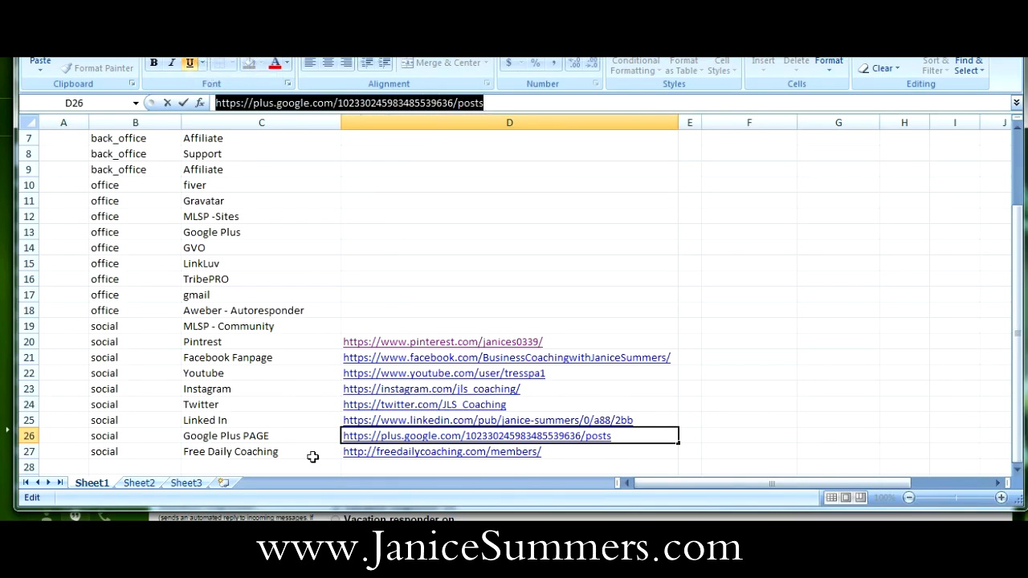
# - Return to the Gmail signature and link the text "g+" to the copied Google Plus page URL
pyautogui.click(2, 329)
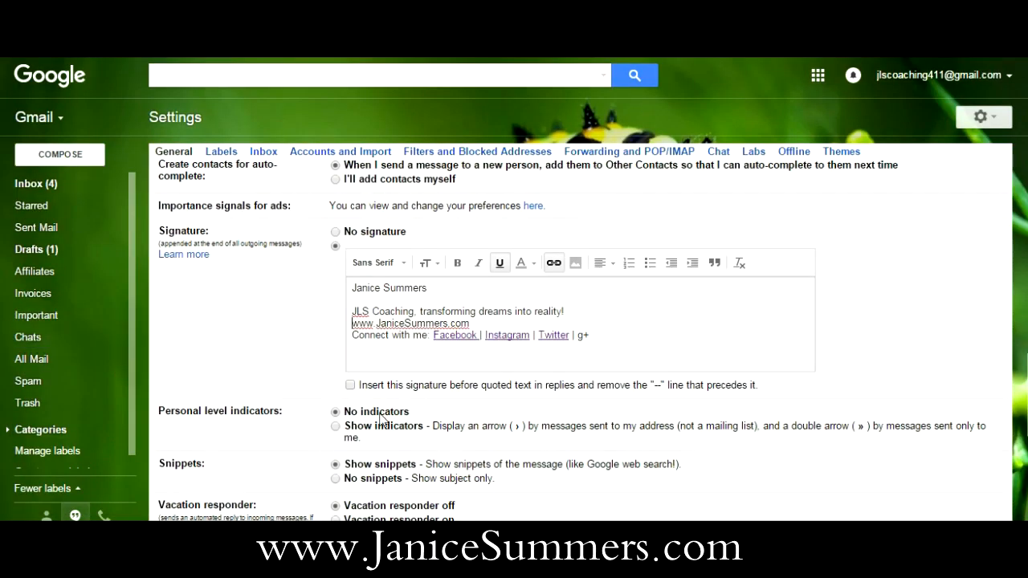
pyautogui.moveTo(591, 336); pyautogui.dragTo(576, 337)
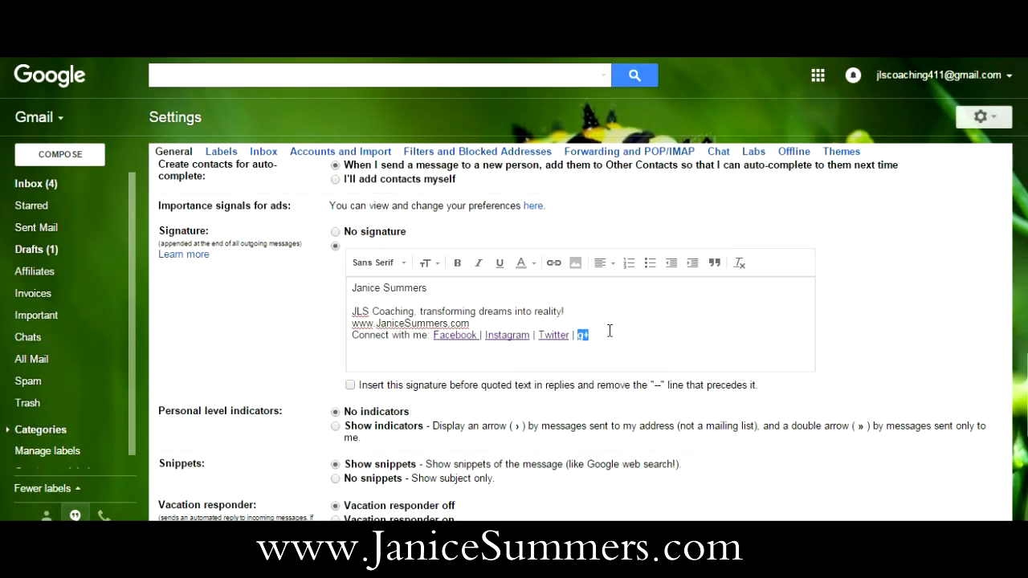
pyautogui.click(554, 262)
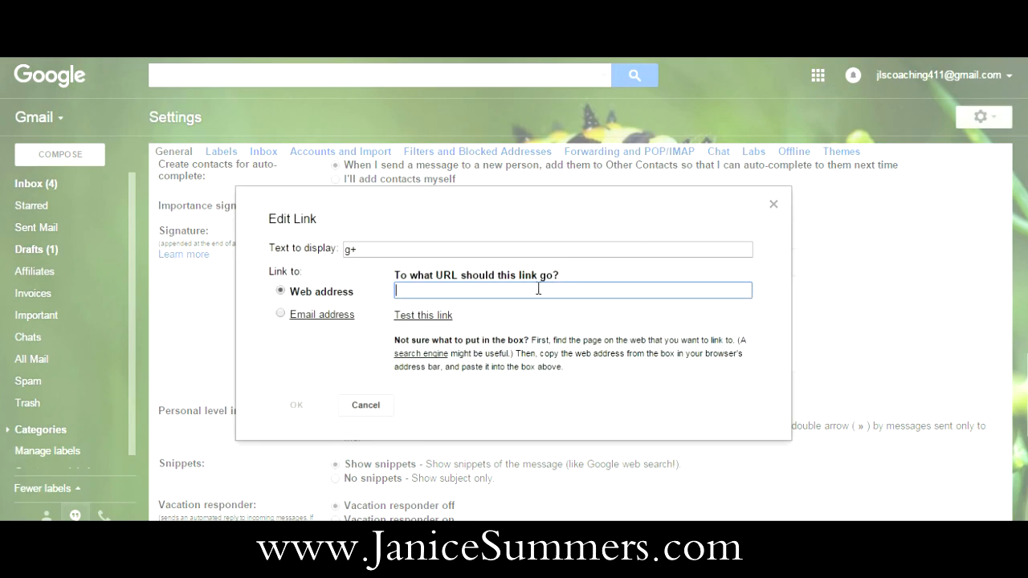
pyautogui.hotkey('ctrl', 'v')
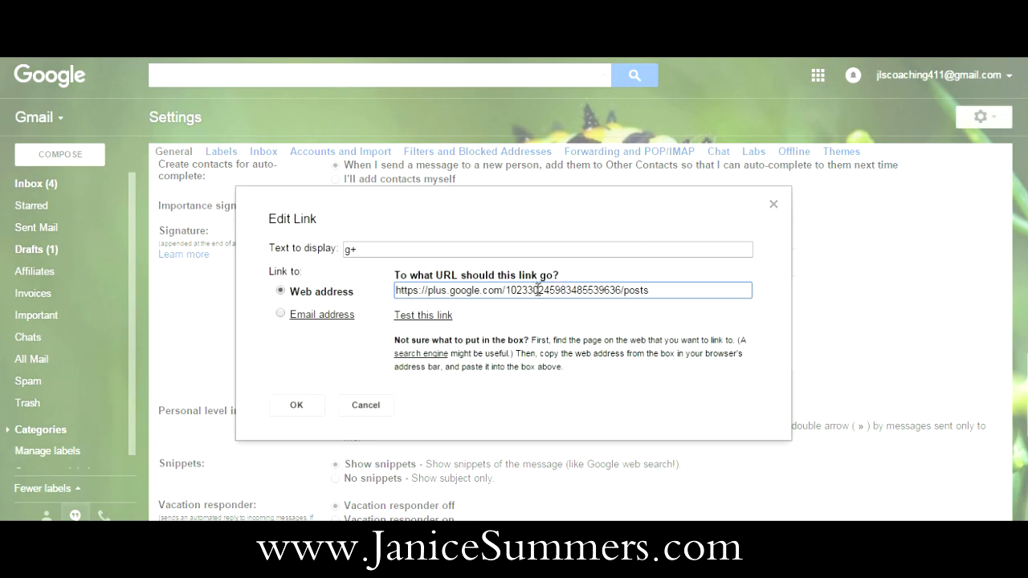
pyautogui.click(297, 406)
pyautogui.click(619, 335)
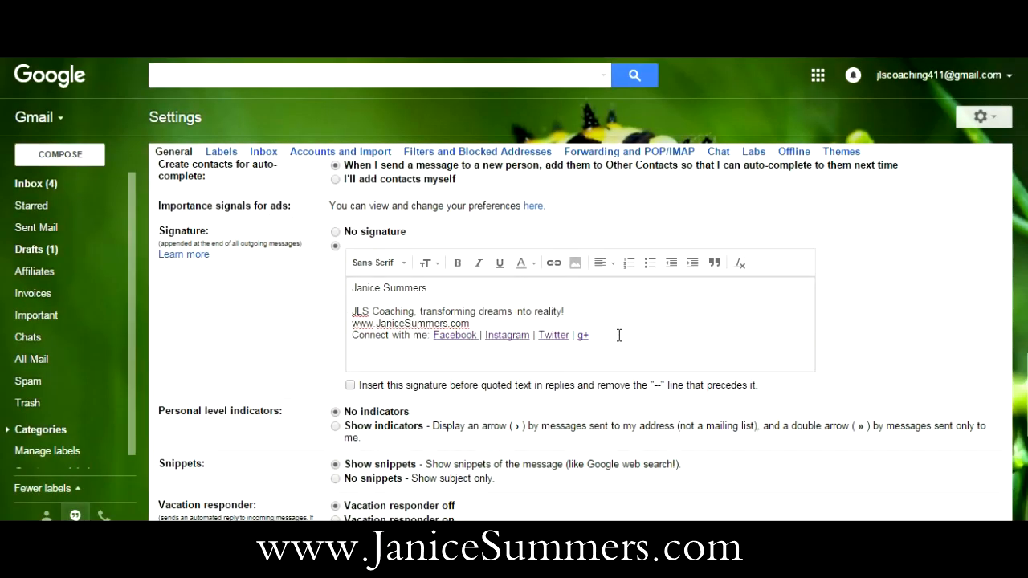
# - Turn the website address line of the signature into a hyperlink to that same address
pyautogui.moveTo(471, 324)
pyautogui.mouseDown()
pyautogui.moveTo(354, 325)
pyautogui.moveTo(474, 324)
pyautogui.mouseUp()
pyautogui.click(354, 325)
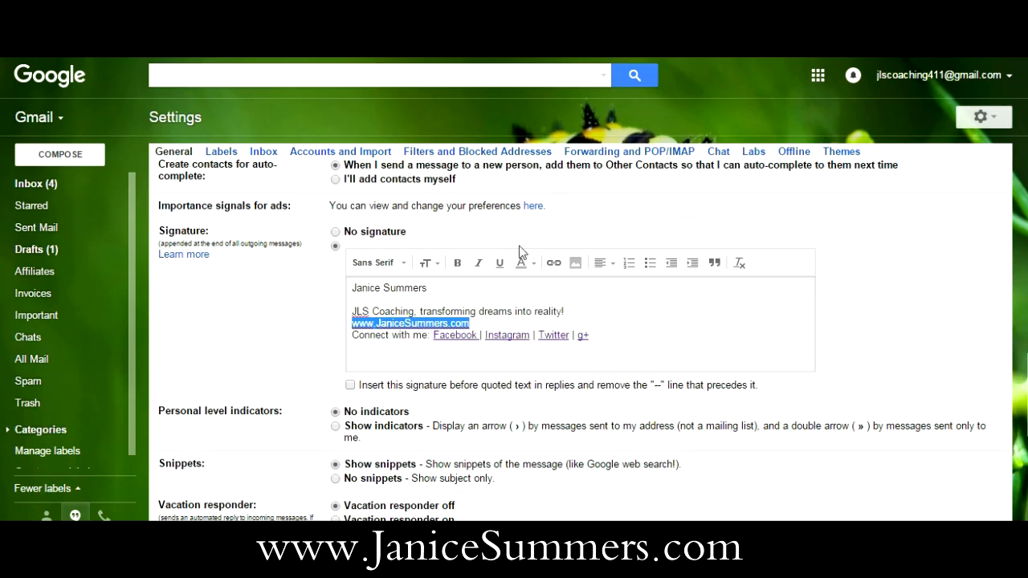
pyautogui.click(553, 263)
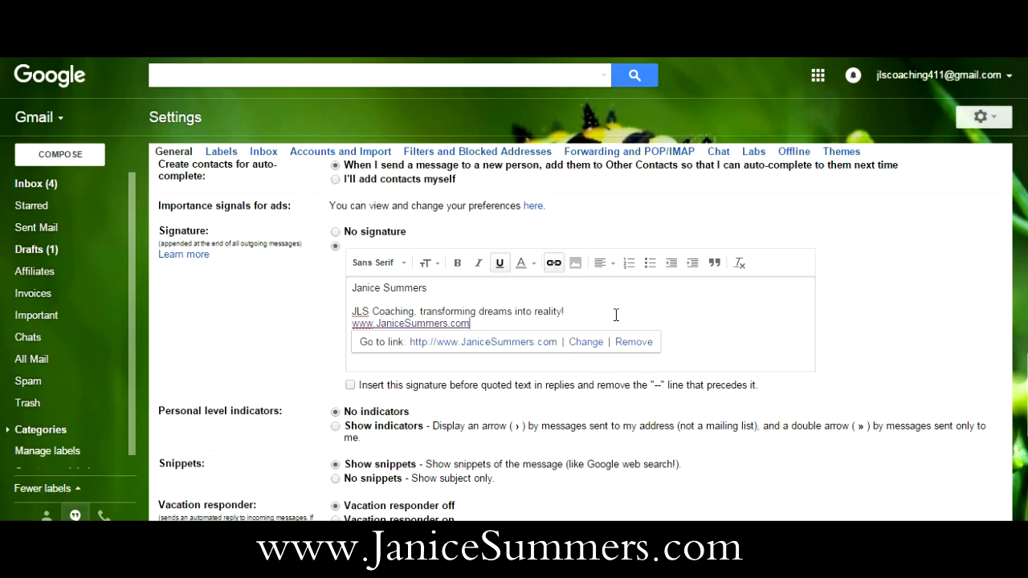
pyautogui.write('Connect with me: Facebook | Instagram | Twitter | g+')
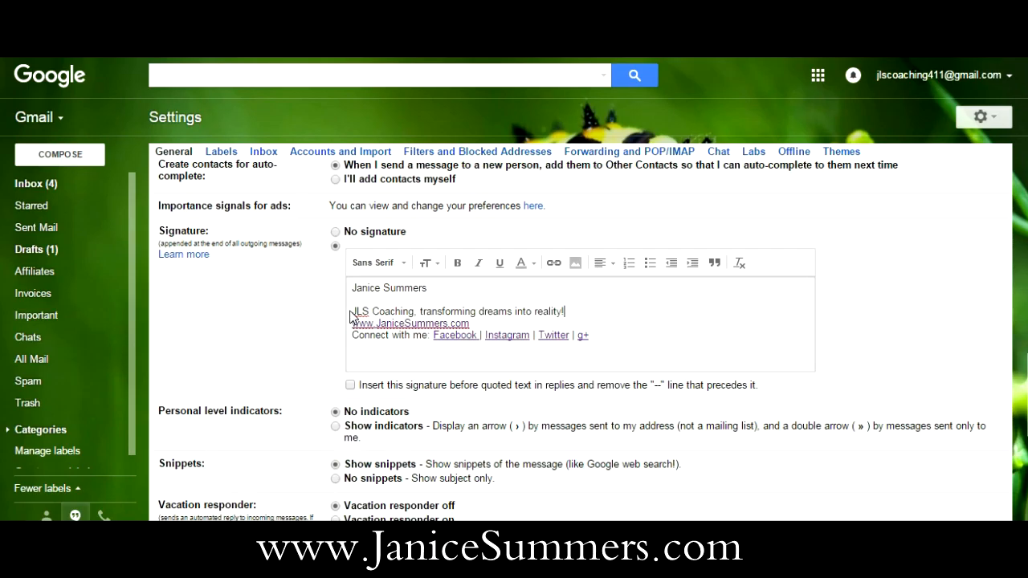
# - Change the text color of the tagline "JLS Coaching, transforming dreams into reality!" to dark purple
pyautogui.moveTo(354, 311); pyautogui.dragTo(569, 311)
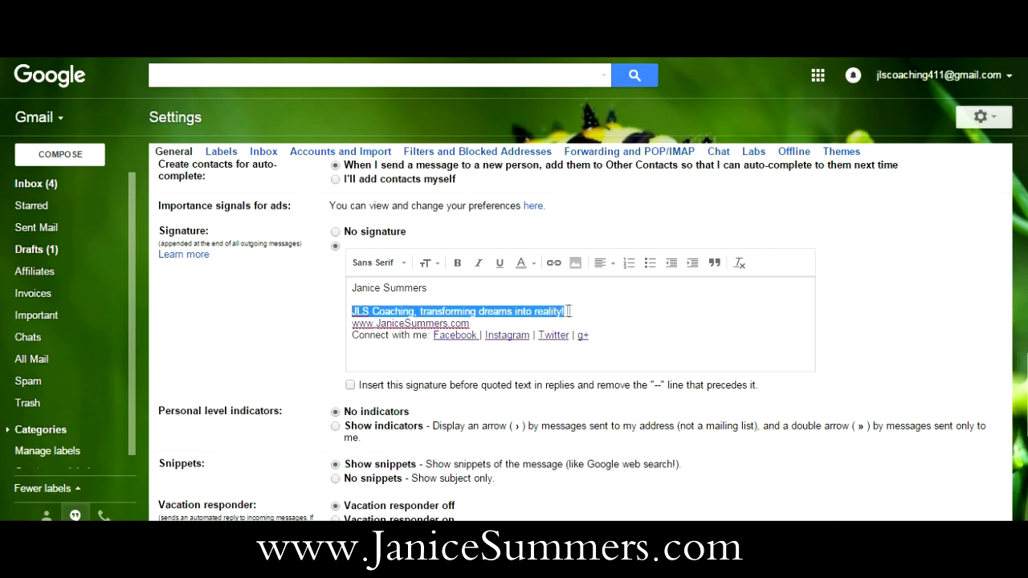
pyautogui.click(523, 263)
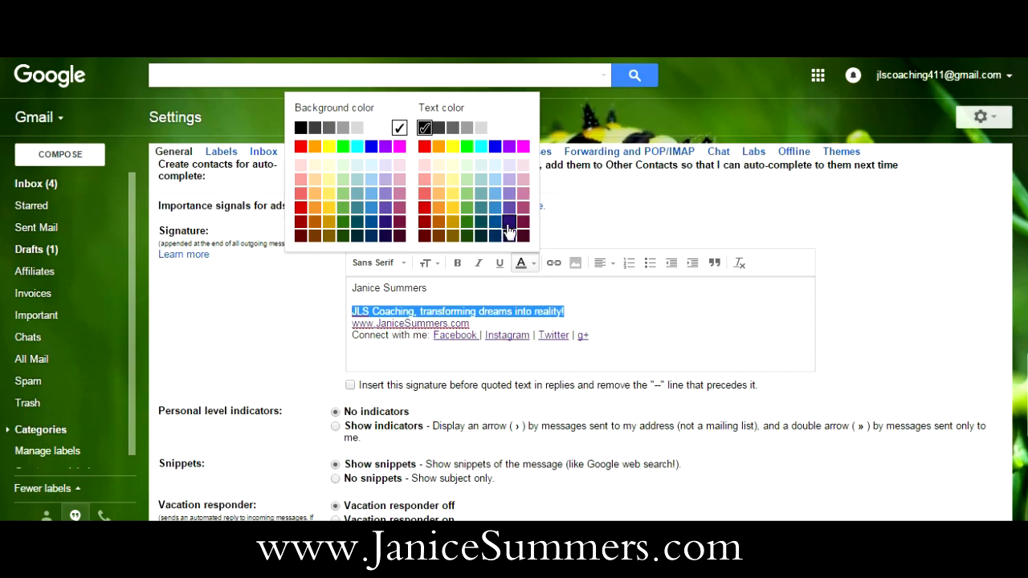
pyautogui.click(507, 227)
# - Format the name on the signature's first line as bold italic
pyautogui.moveTo(450, 289); pyautogui.dragTo(350, 288)
pyautogui.click(480, 265)
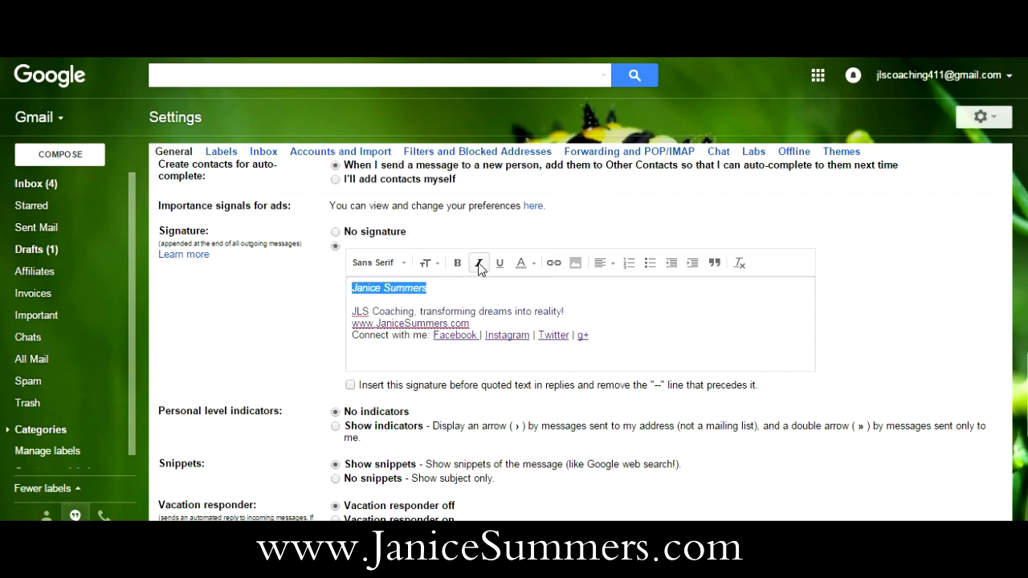
pyautogui.click(457, 263)
pyautogui.click(631, 317)
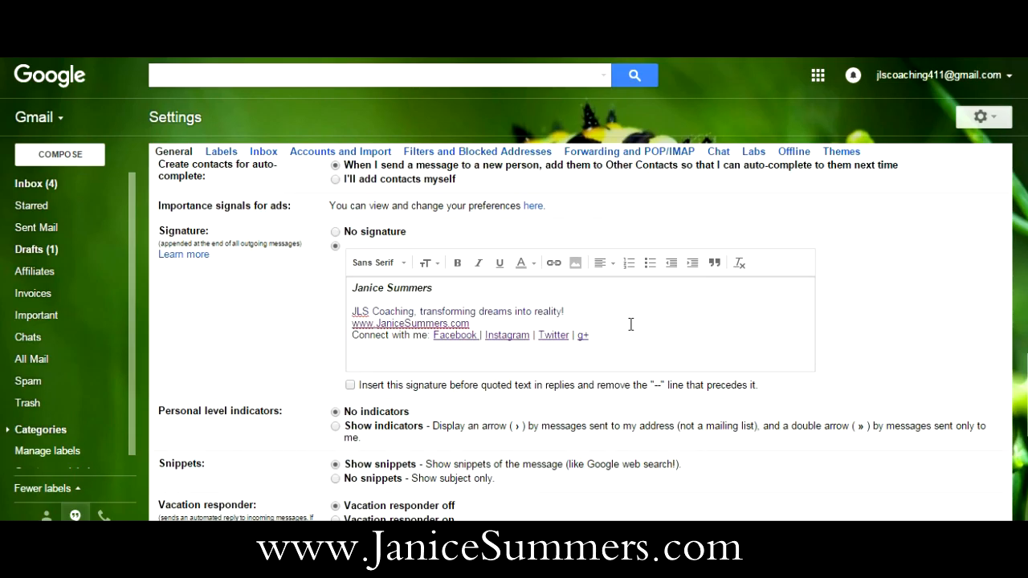
# - Save the changed Gmail settings and open a new message to check the signature
pyautogui.scroll(-3, 632, 325)
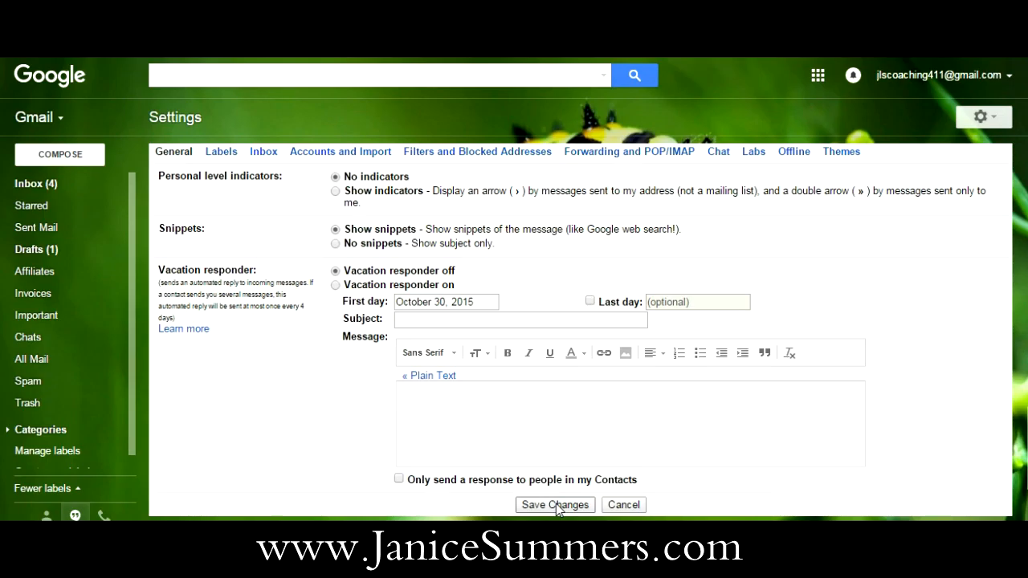
pyautogui.click(557, 505)
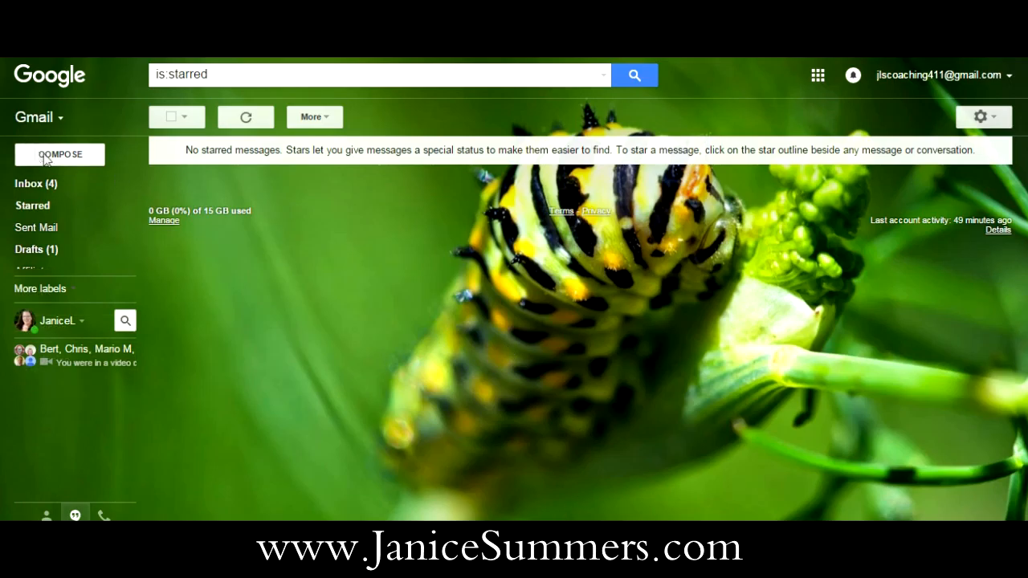
pyautogui.click(50, 158)
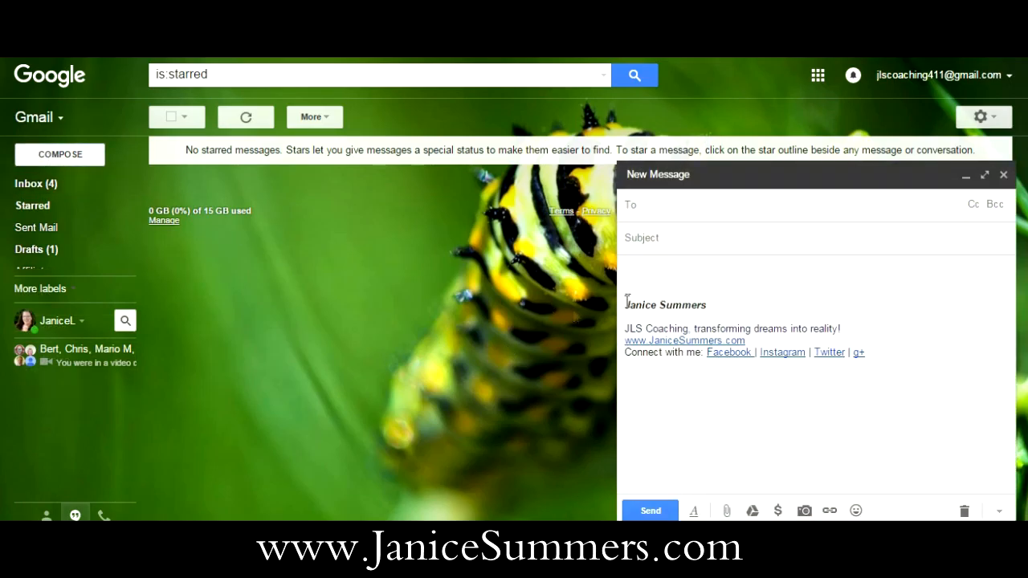